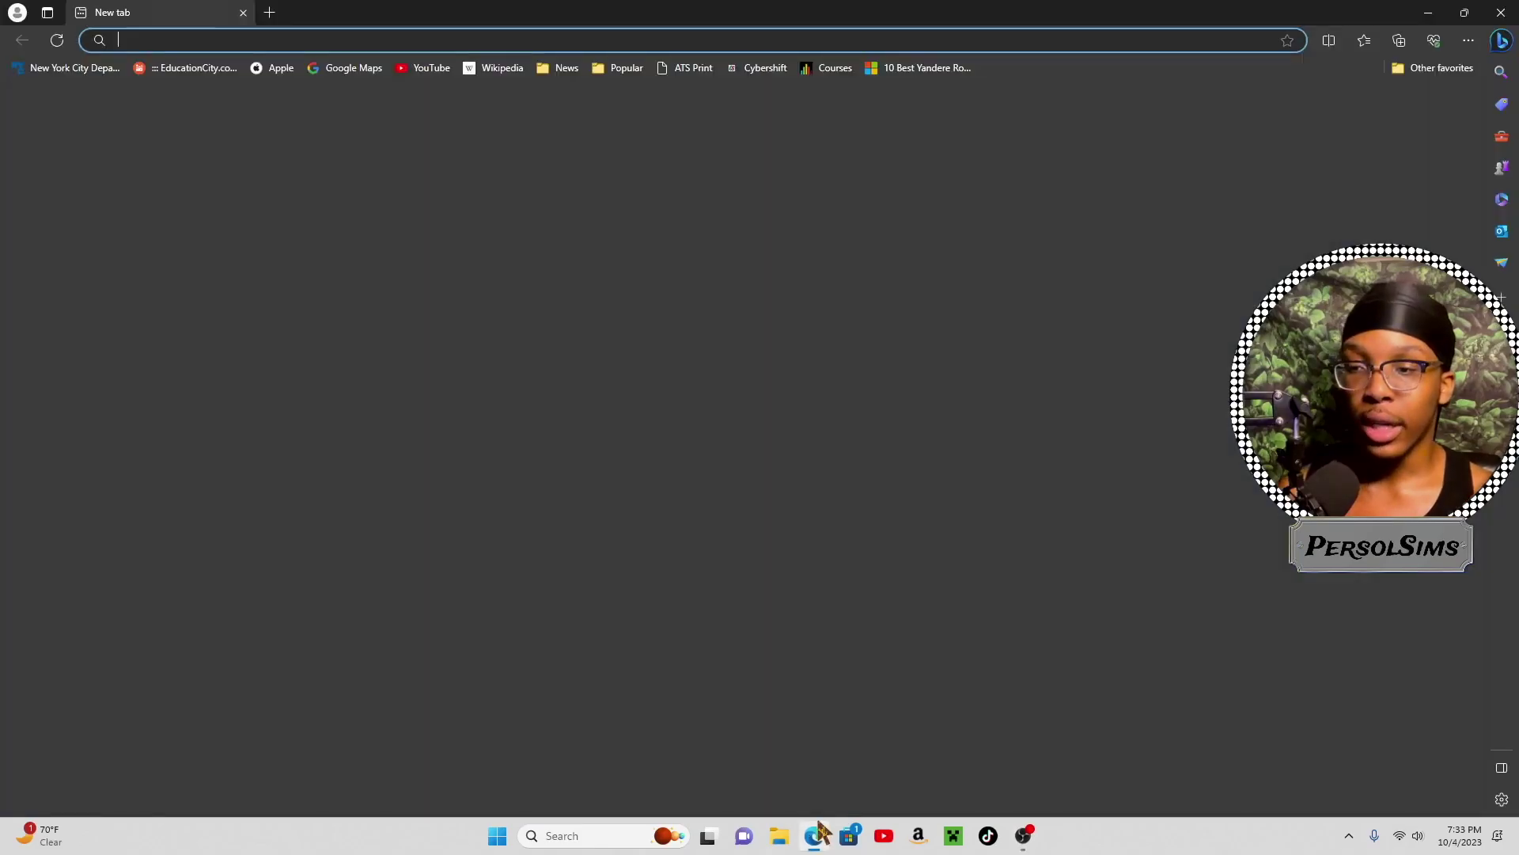
- Open the cs.rin.ru EA/Origin DLC Unlocker thread and follow its Download link to the EA DLC Unlockers page
{"action": "type", "text": "cs"}
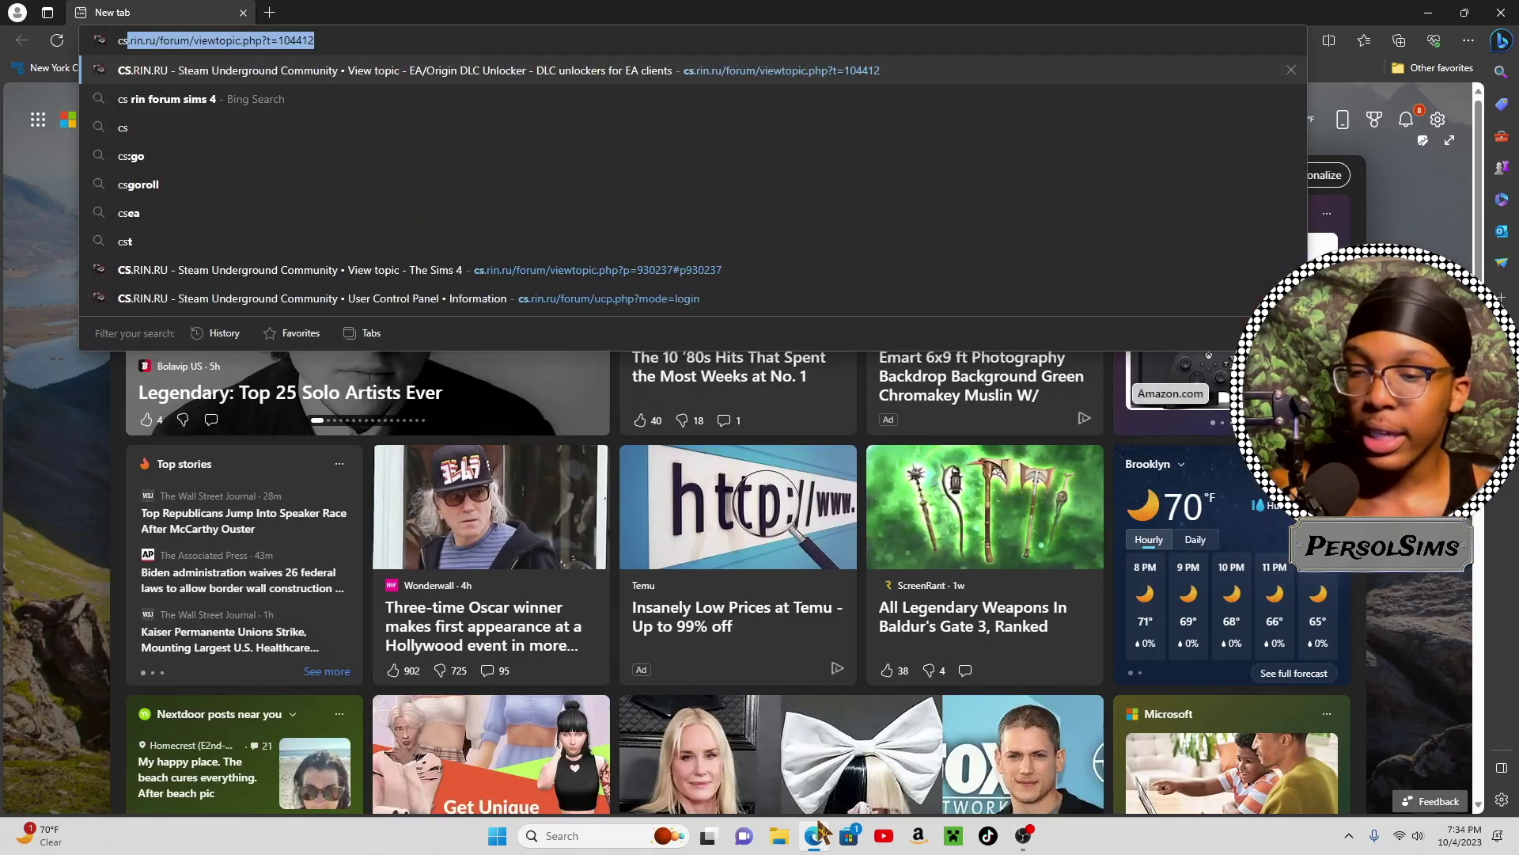
{"action": "key", "text": "Return"}
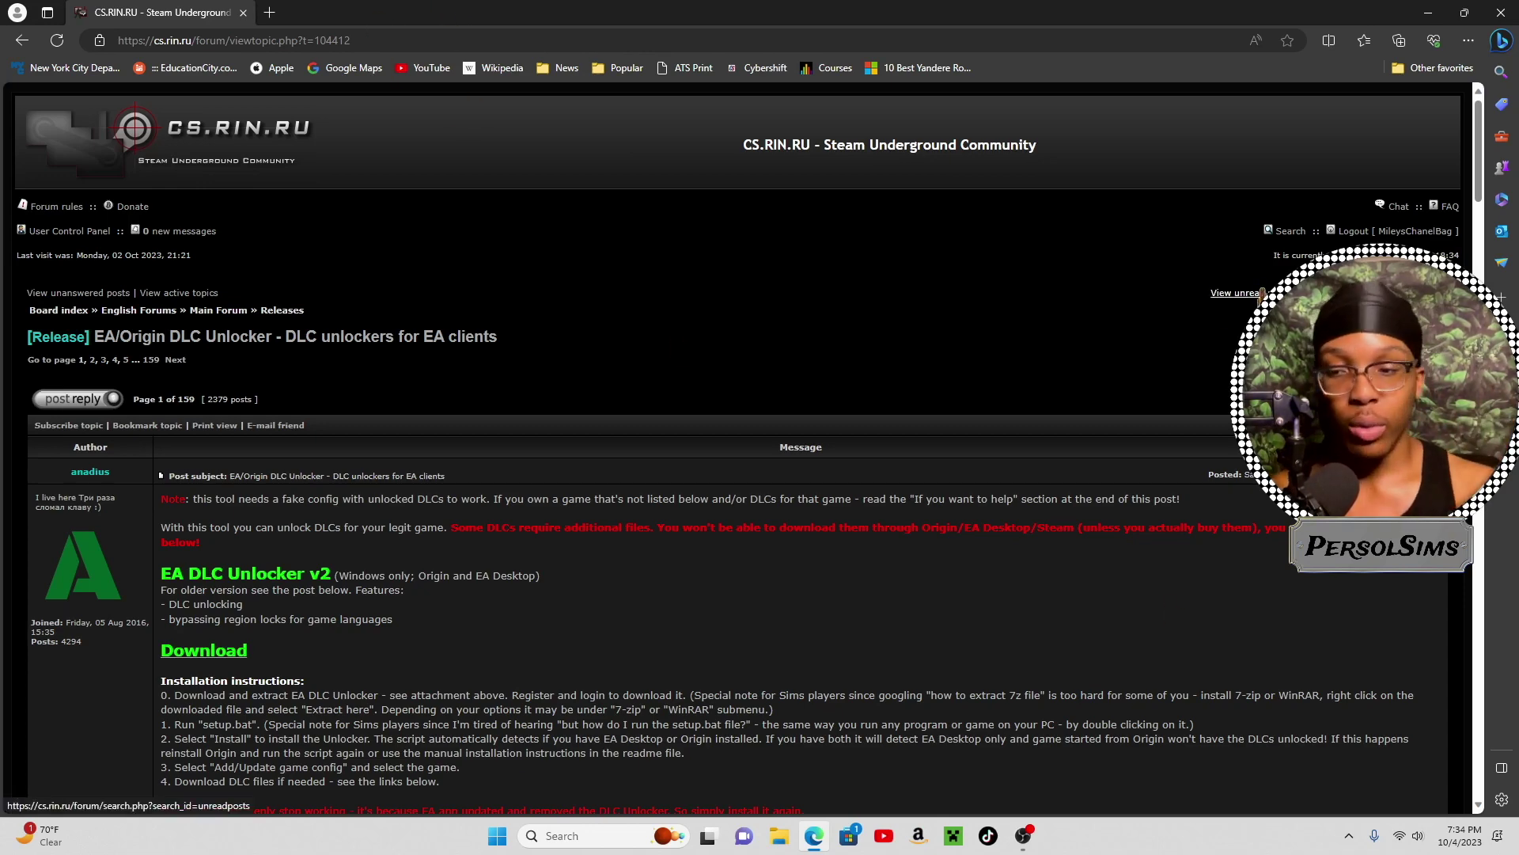
{"action": "scroll", "coordinate": [719, 437], "scroll_direction": "down", "scroll_amount": 4}
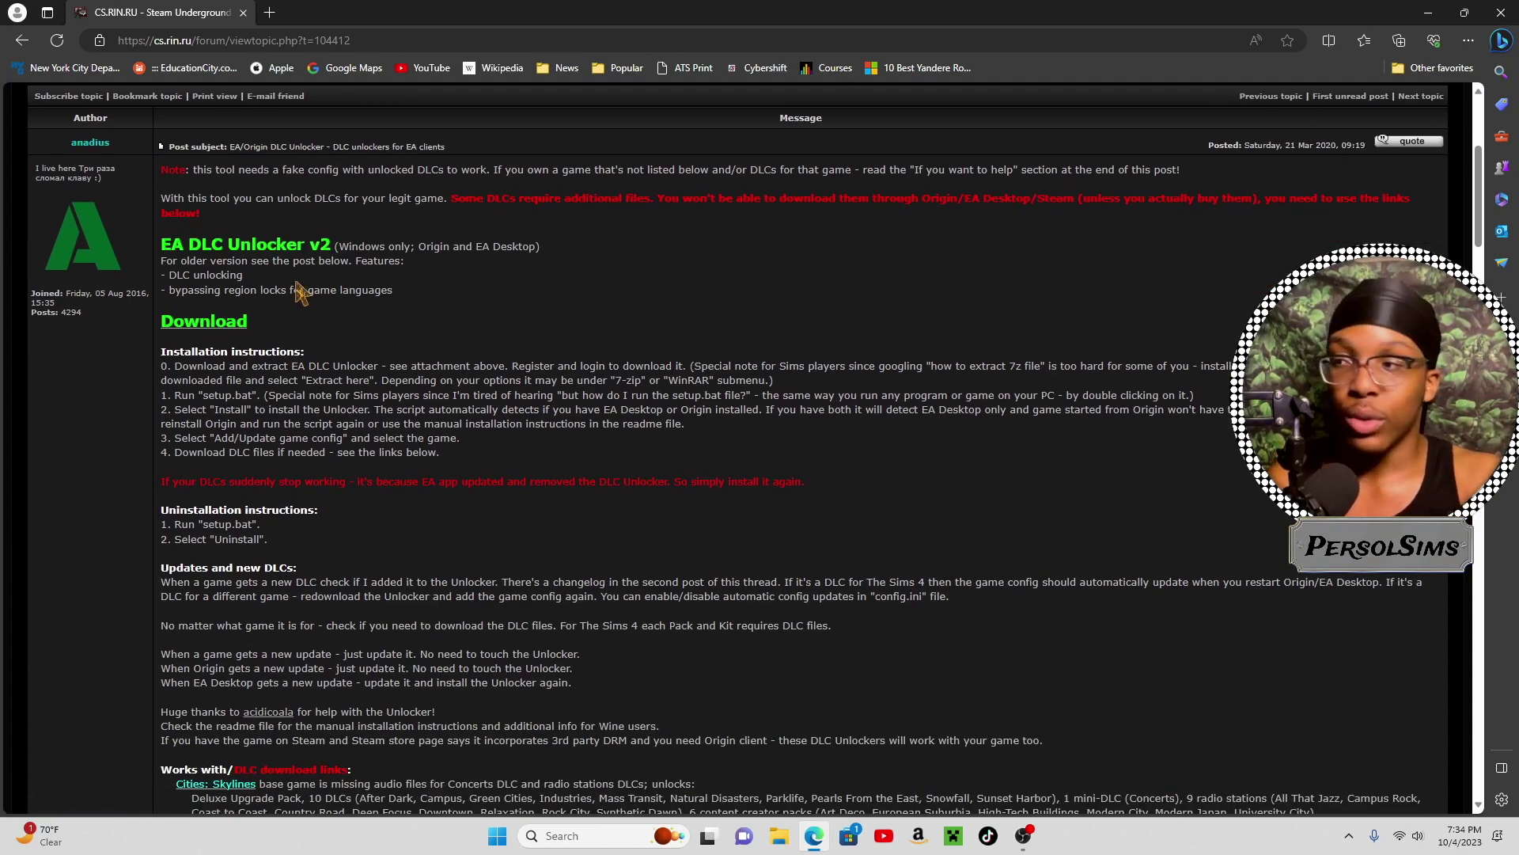
{"action": "left_click", "coordinate": [216, 331]}
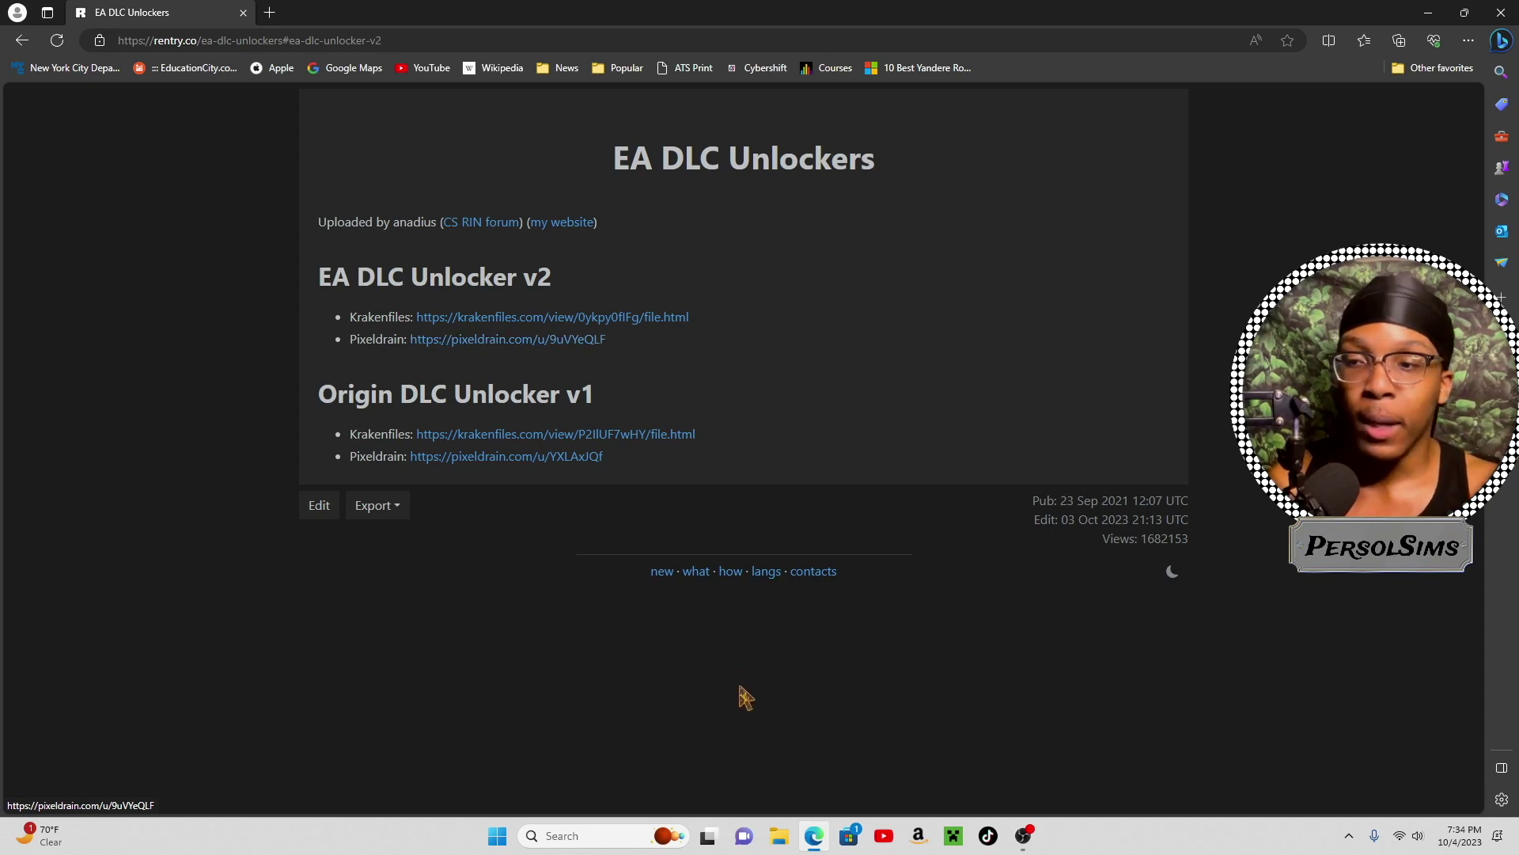
{"action": "left_click", "coordinate": [780, 835]}
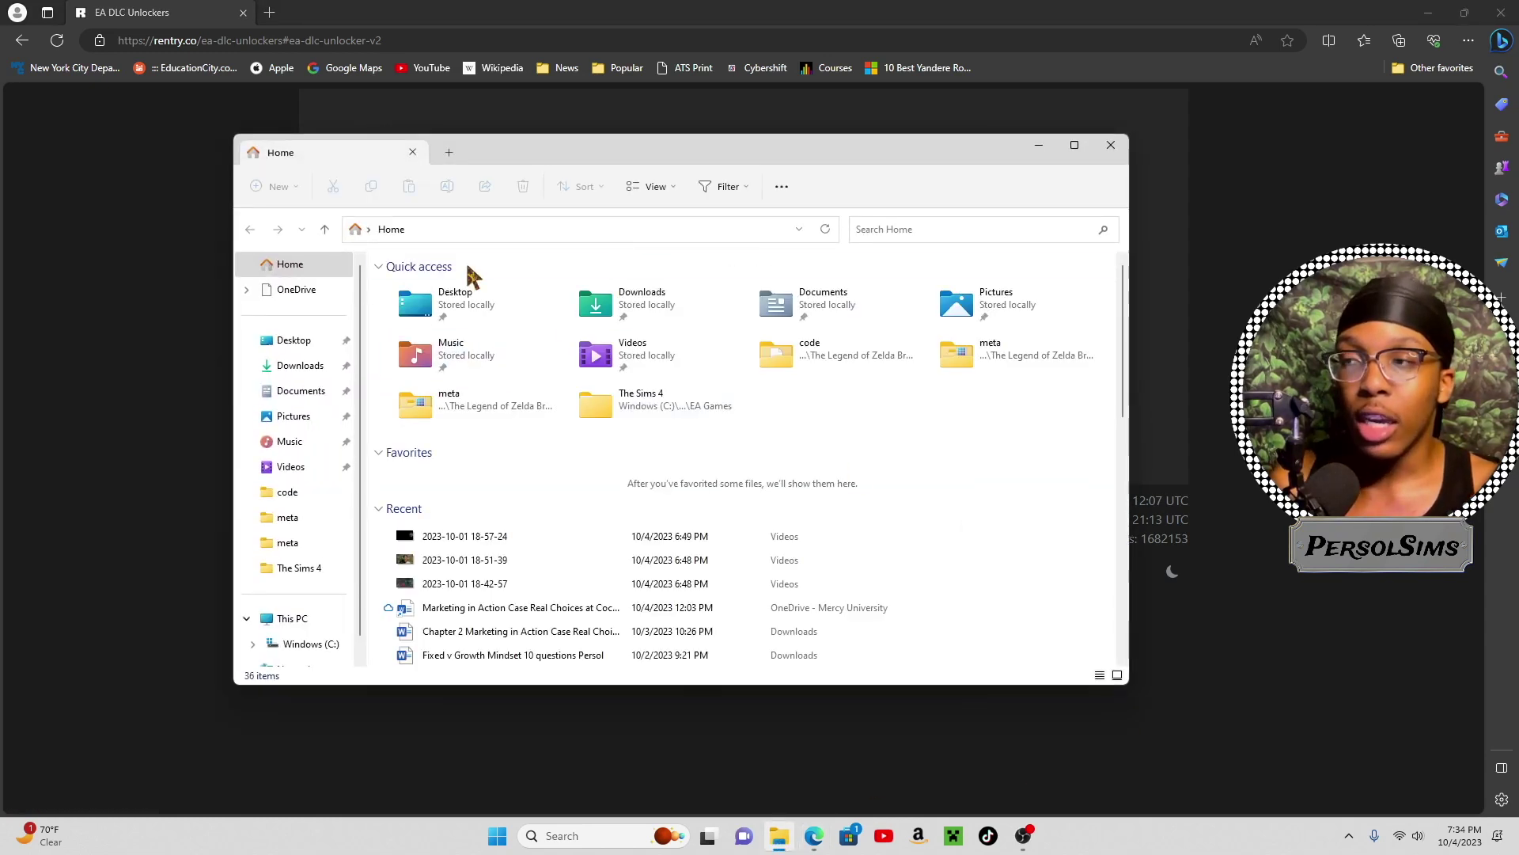
- Search the PC's files for 'ea dlc unlocker' to locate the existing v2 download
{"action": "left_click", "coordinate": [898, 231]}
{"action": "type", "text": "ea dlc"}
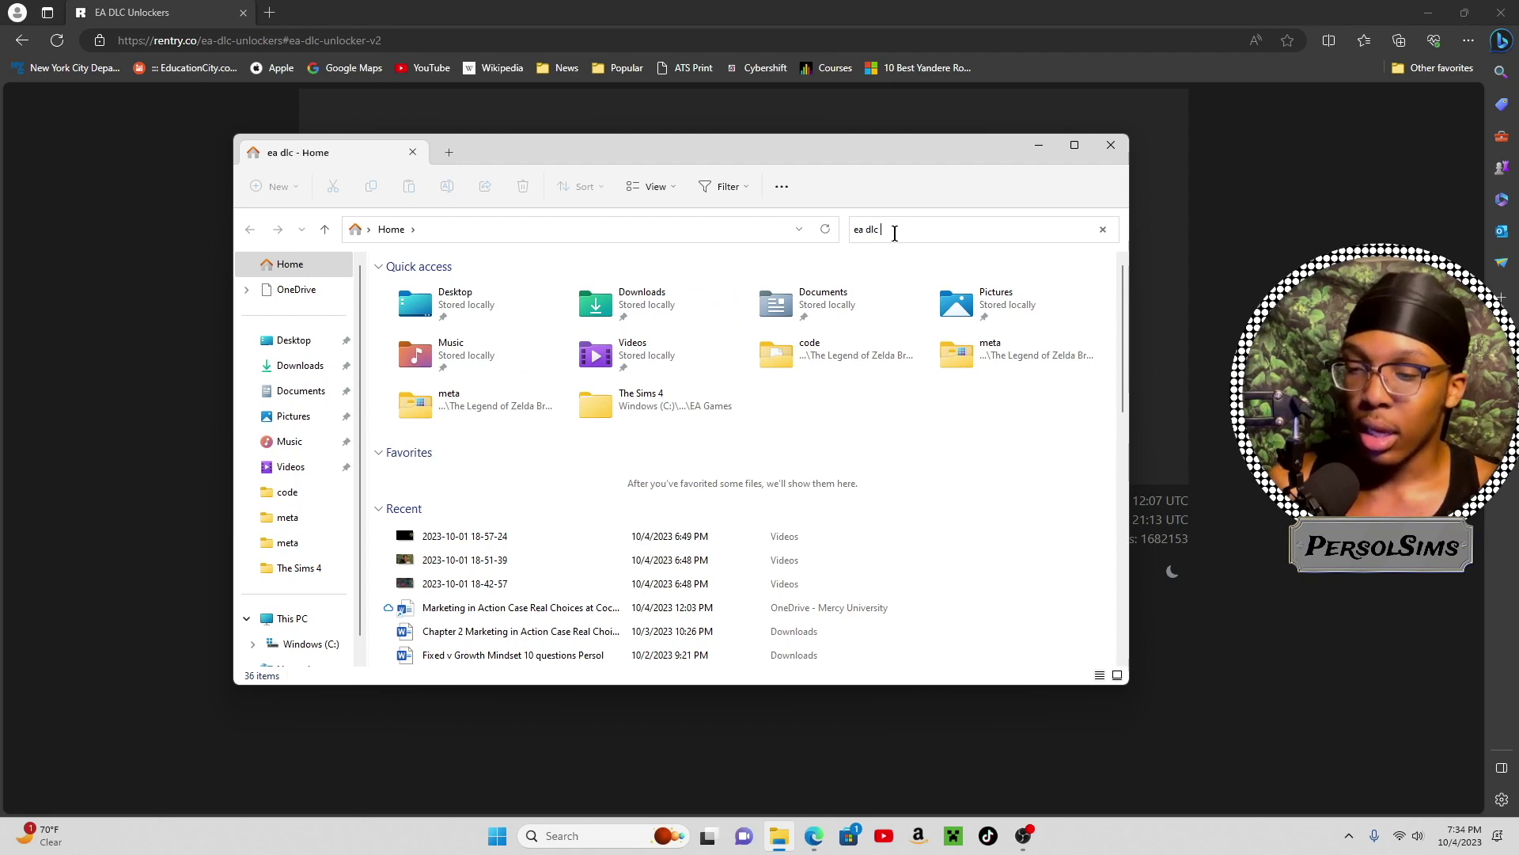
{"action": "type", "text": " unlocker"}
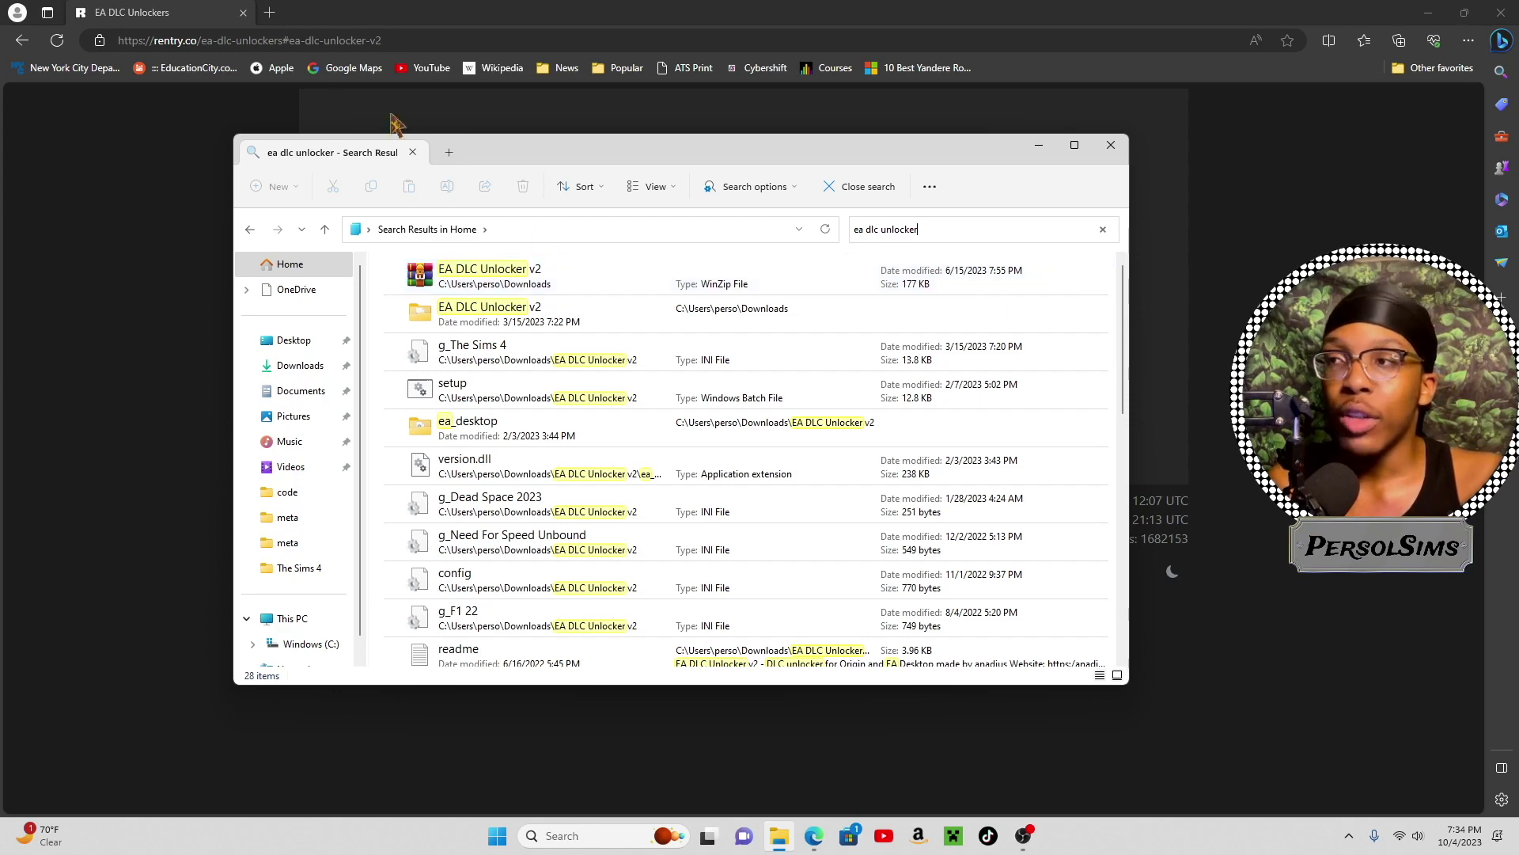
{"action": "left_click", "coordinate": [270, 12]}
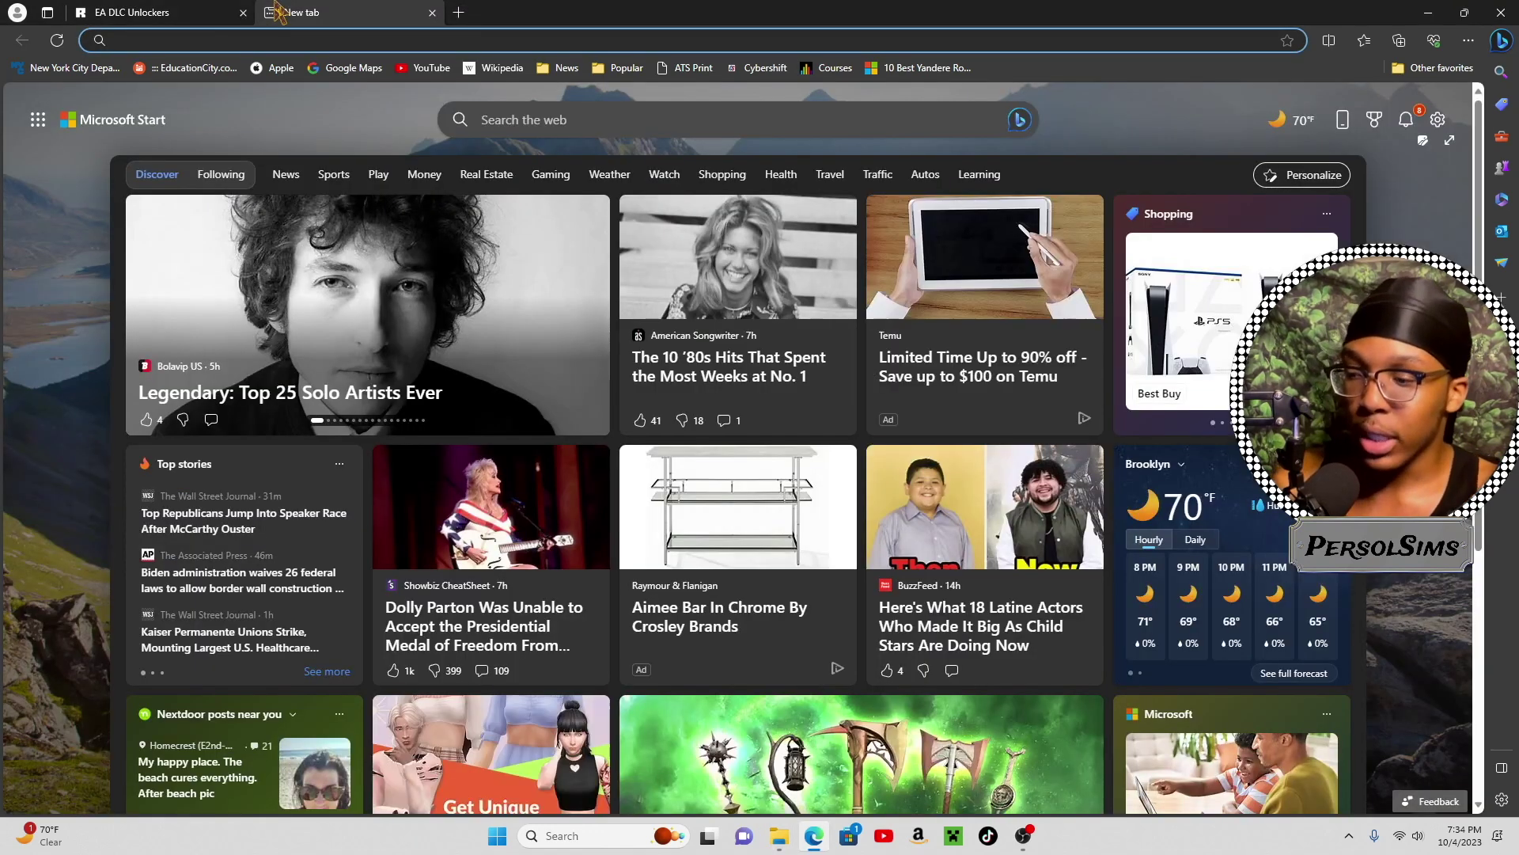
- Search Bing for 'winrar', open RARLAB's WinRAR download page, then return to the EA DLC Unlockers tab
{"action": "type", "text": "winrar"}
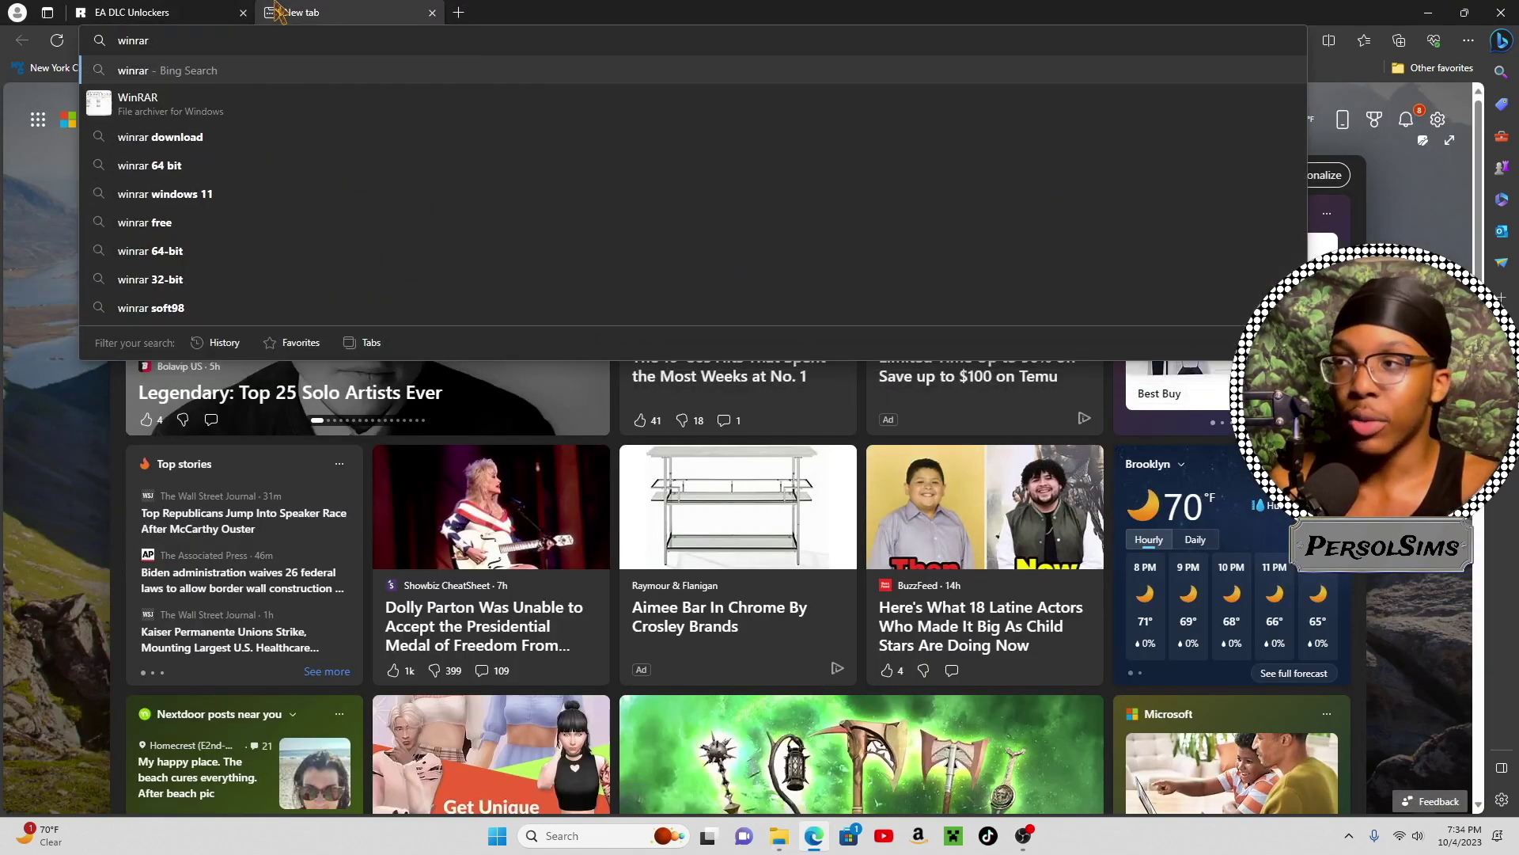
{"action": "key", "text": "Return"}
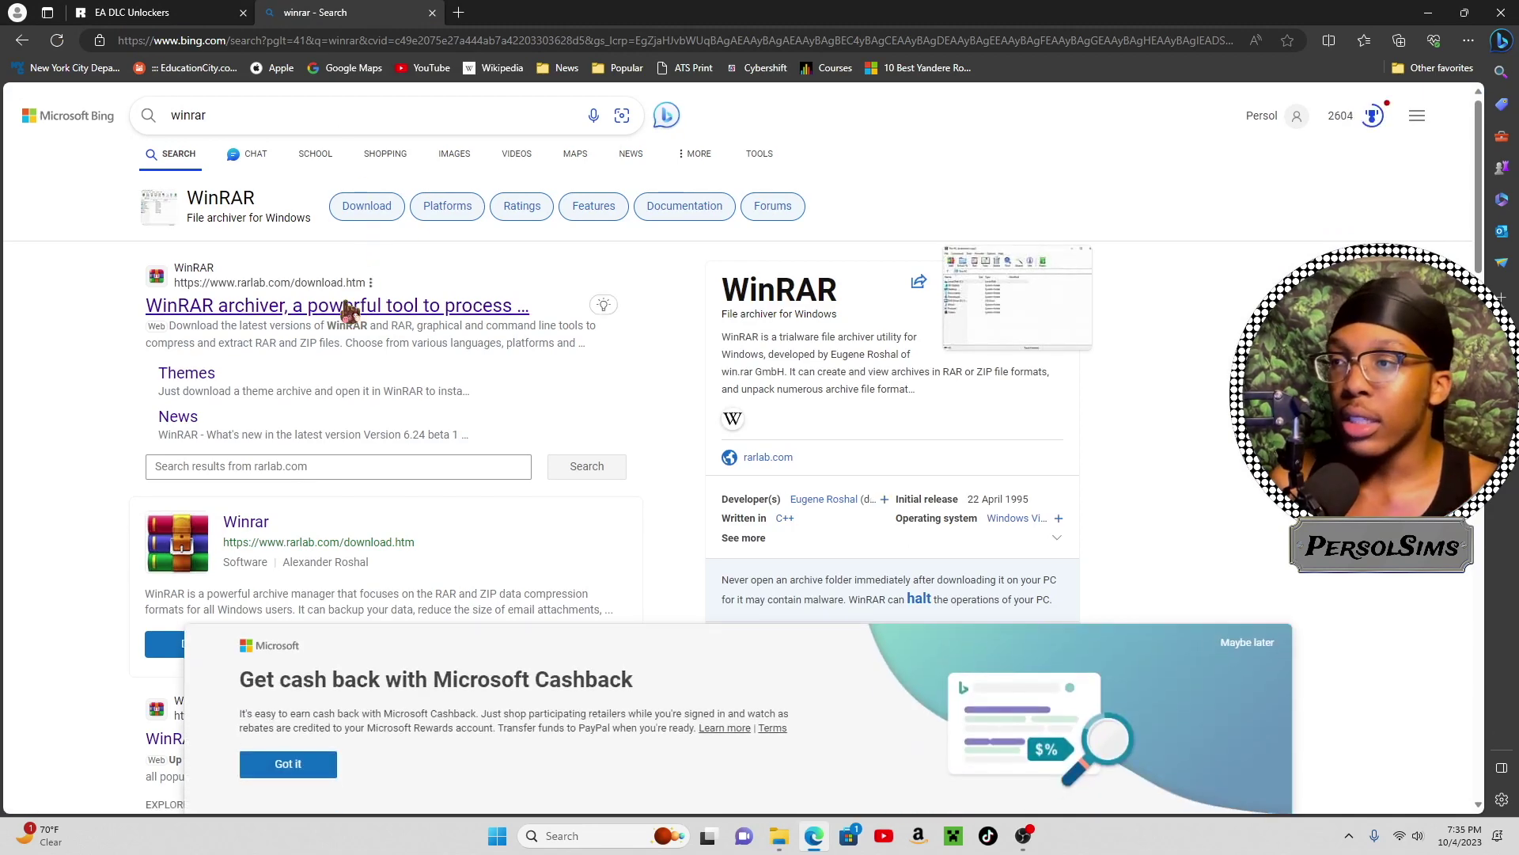
{"action": "left_click", "coordinate": [347, 304]}
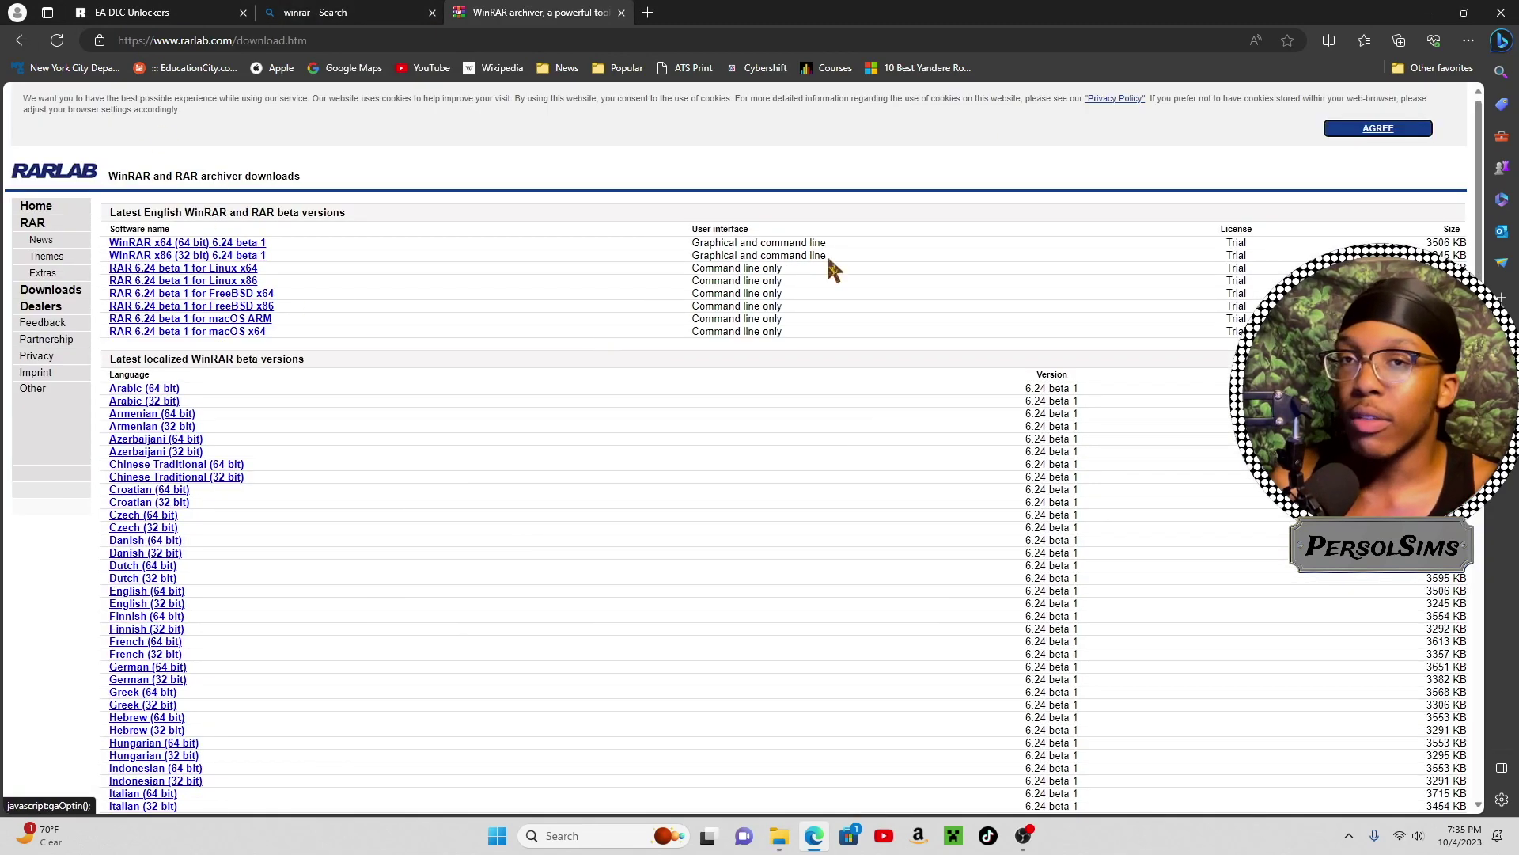
{"action": "key", "text": "ctrl+w"}
{"action": "scroll", "coordinate": [402, 375], "scroll_direction": "down", "scroll_amount": 8}
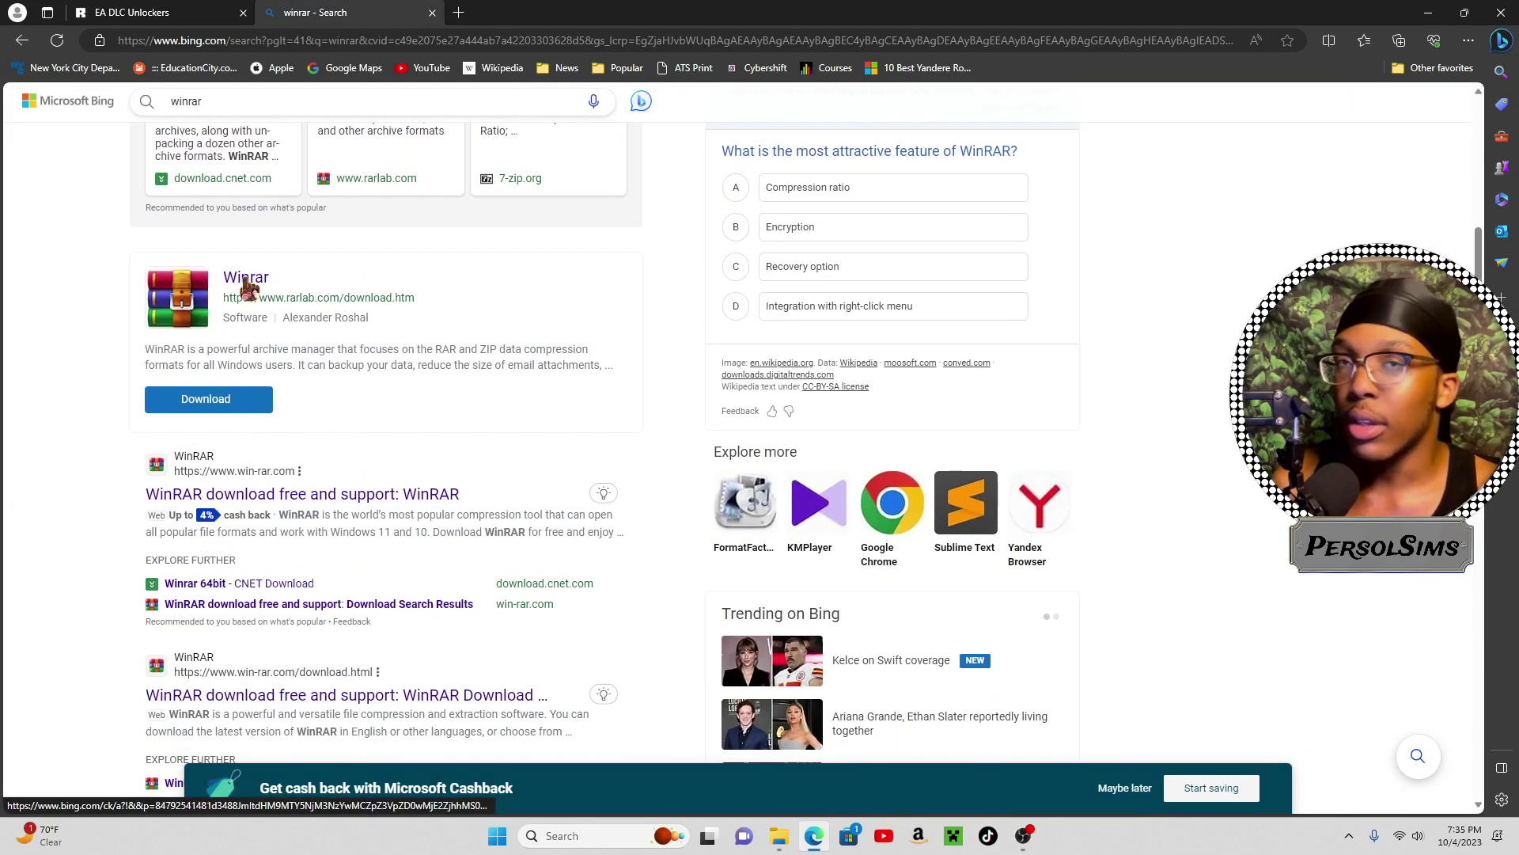
{"action": "left_click", "coordinate": [245, 283]}
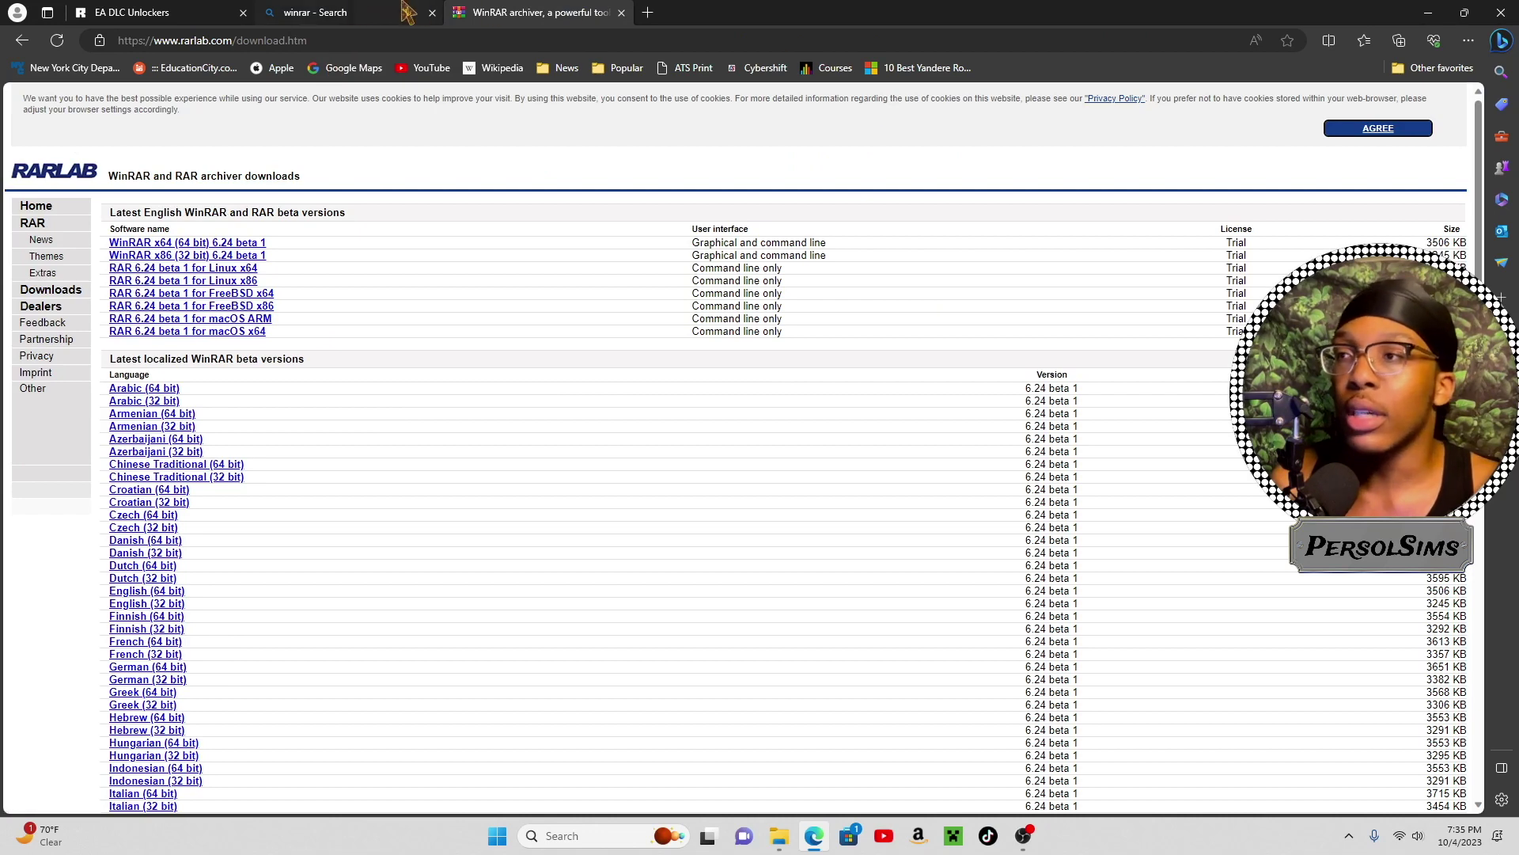
{"action": "left_click", "coordinate": [354, 11]}
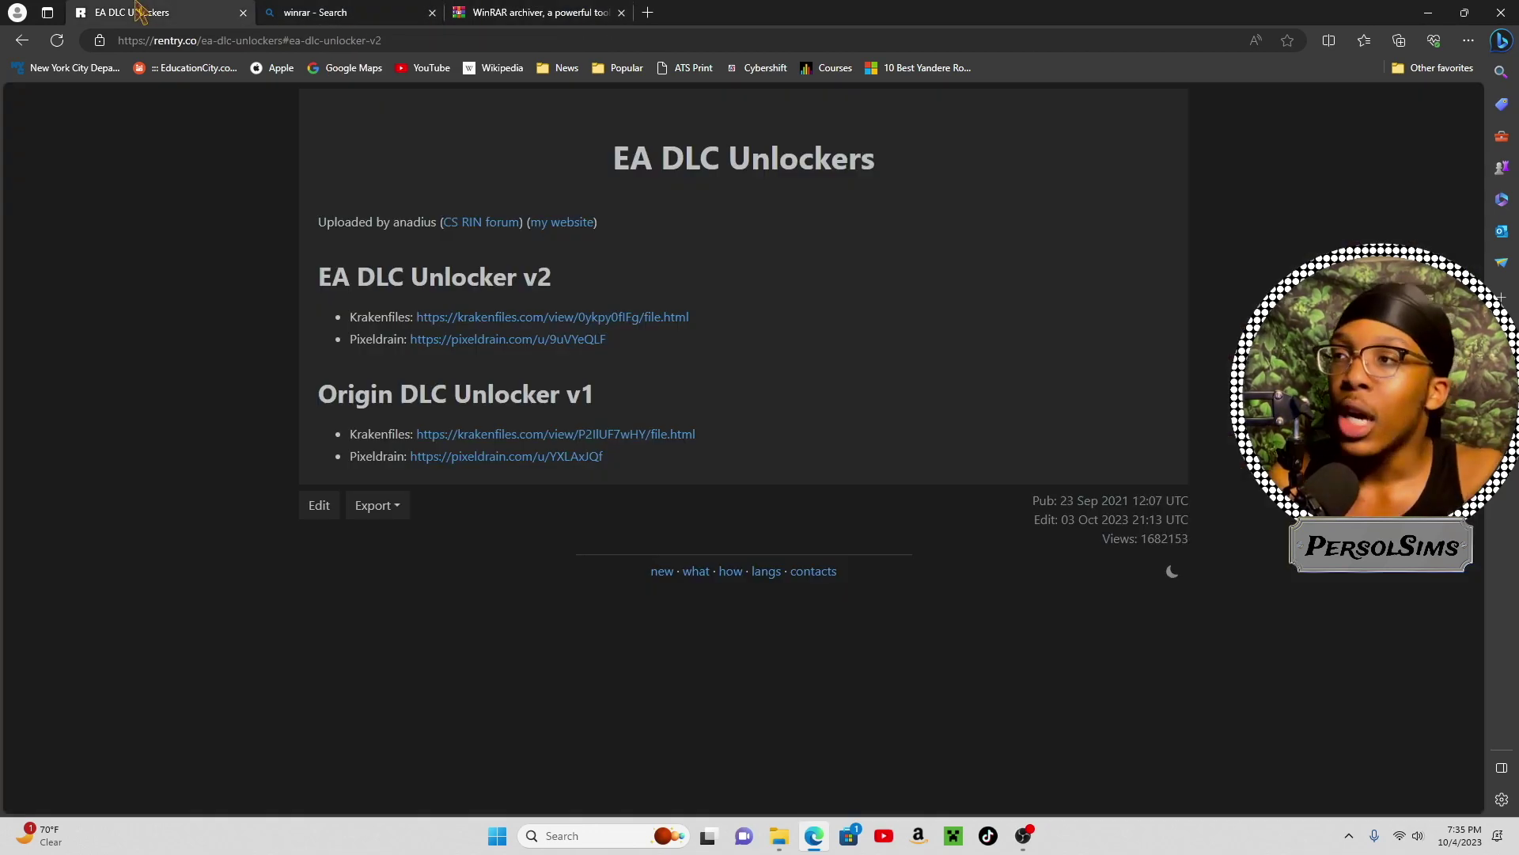
{"action": "left_click", "coordinate": [142, 12]}
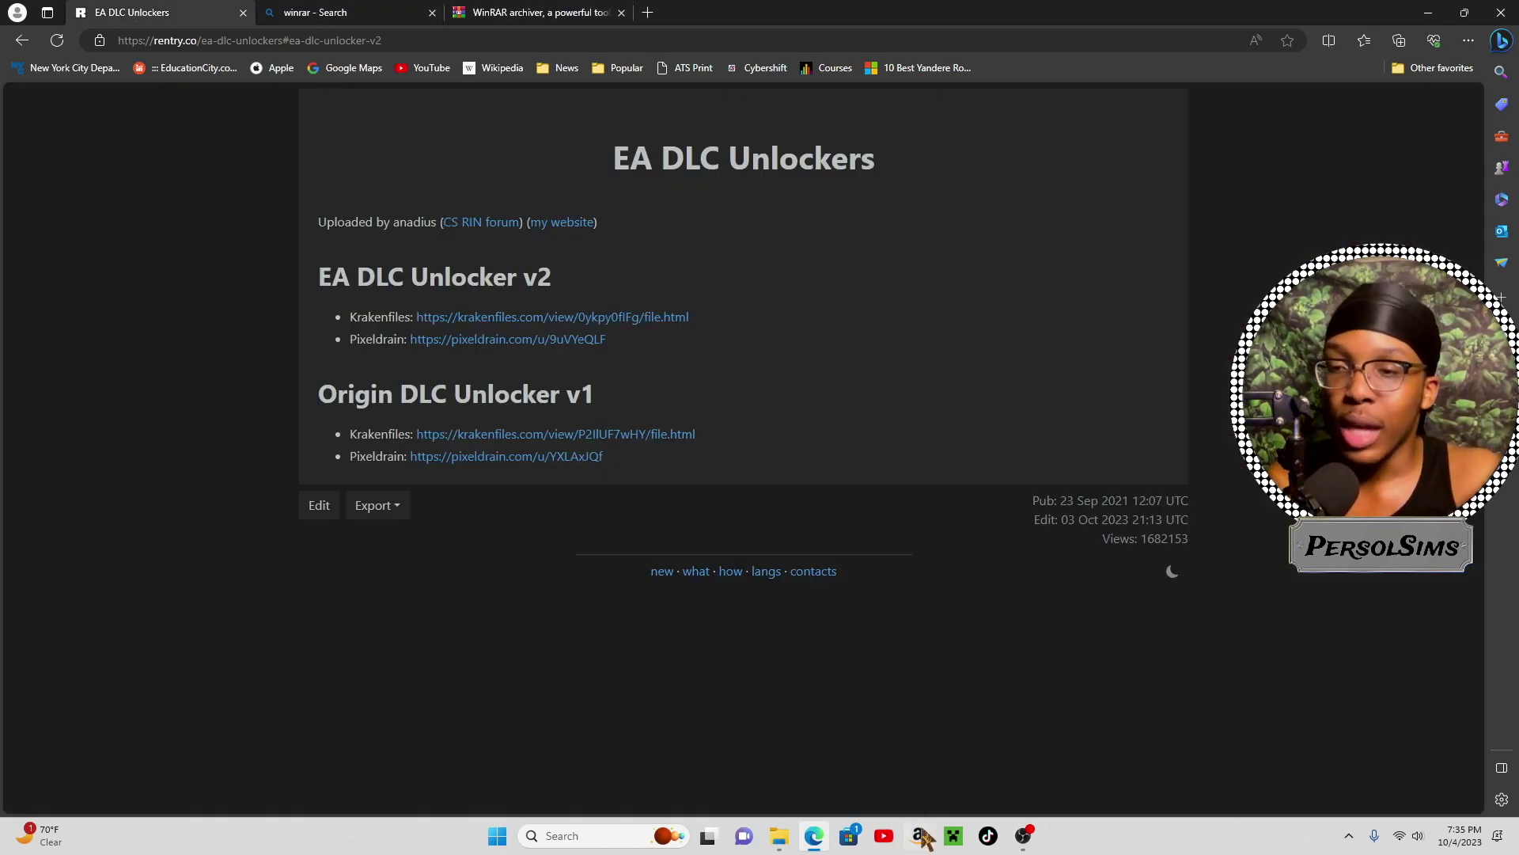
- Check the unlocker zip's WinRAR extract options and open the extracted EA DLC Unlocker v2 folder
{"action": "left_click", "coordinate": [779, 836]}
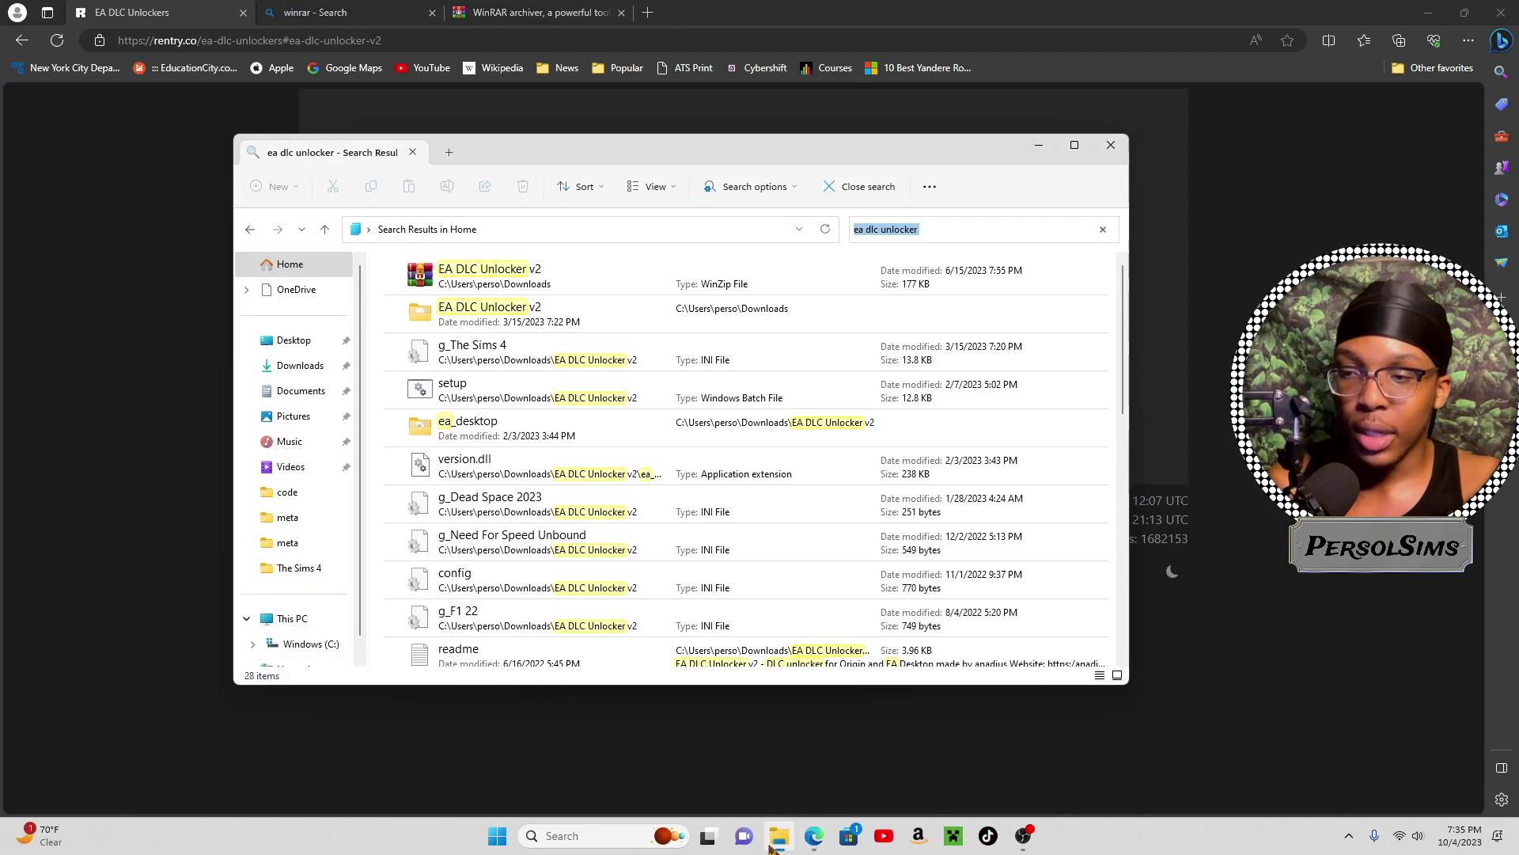
{"action": "right_click", "coordinate": [552, 273]}
{"action": "left_click", "coordinate": [736, 277]}
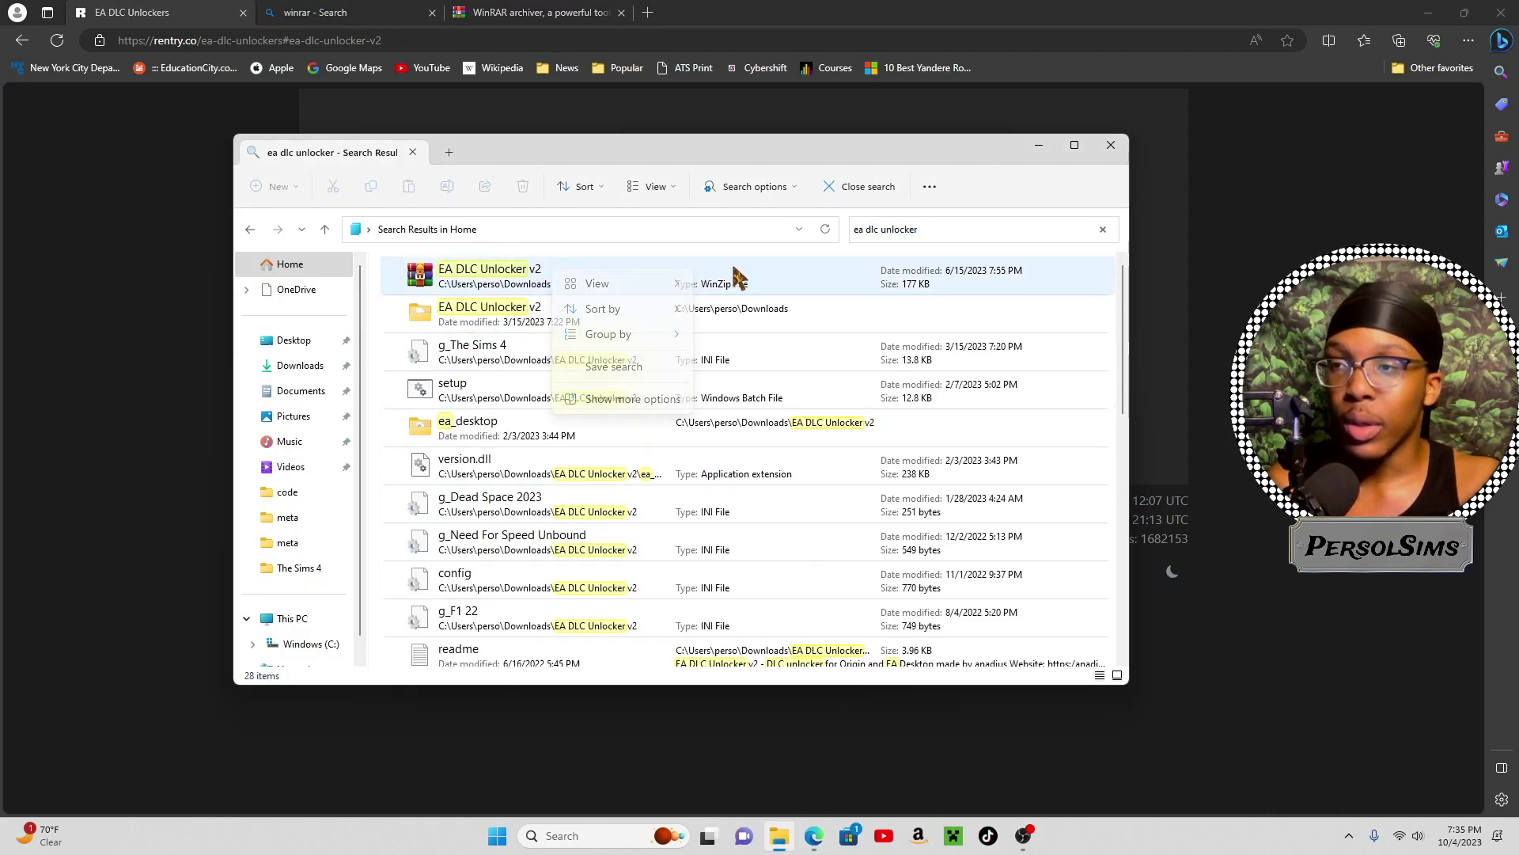
{"action": "right_click", "coordinate": [586, 275]}
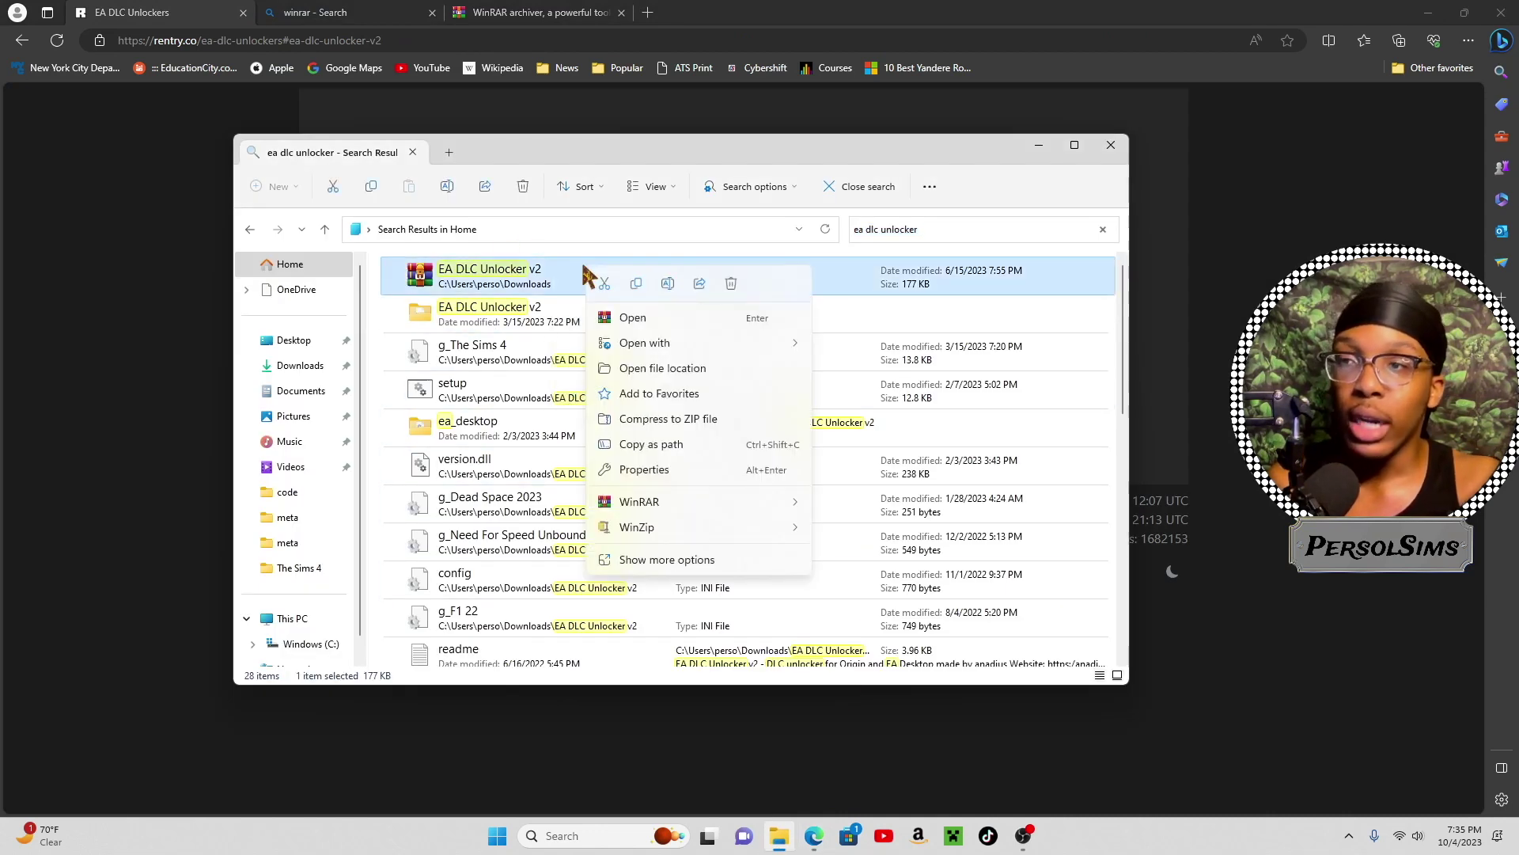
{"action": "mouse_move", "coordinate": [661, 507]}
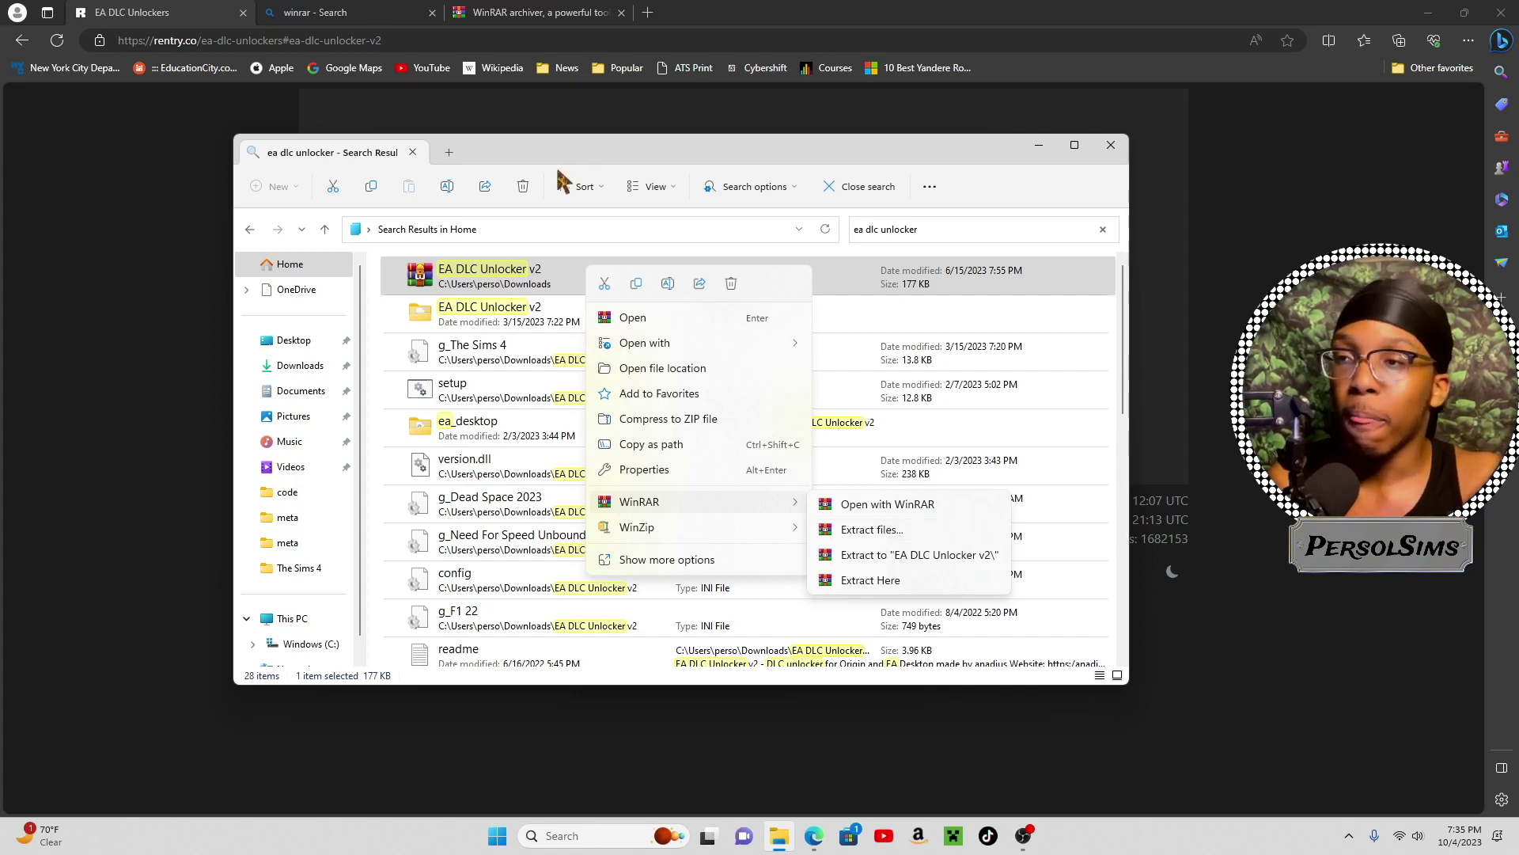
{"action": "left_click", "coordinate": [534, 327]}
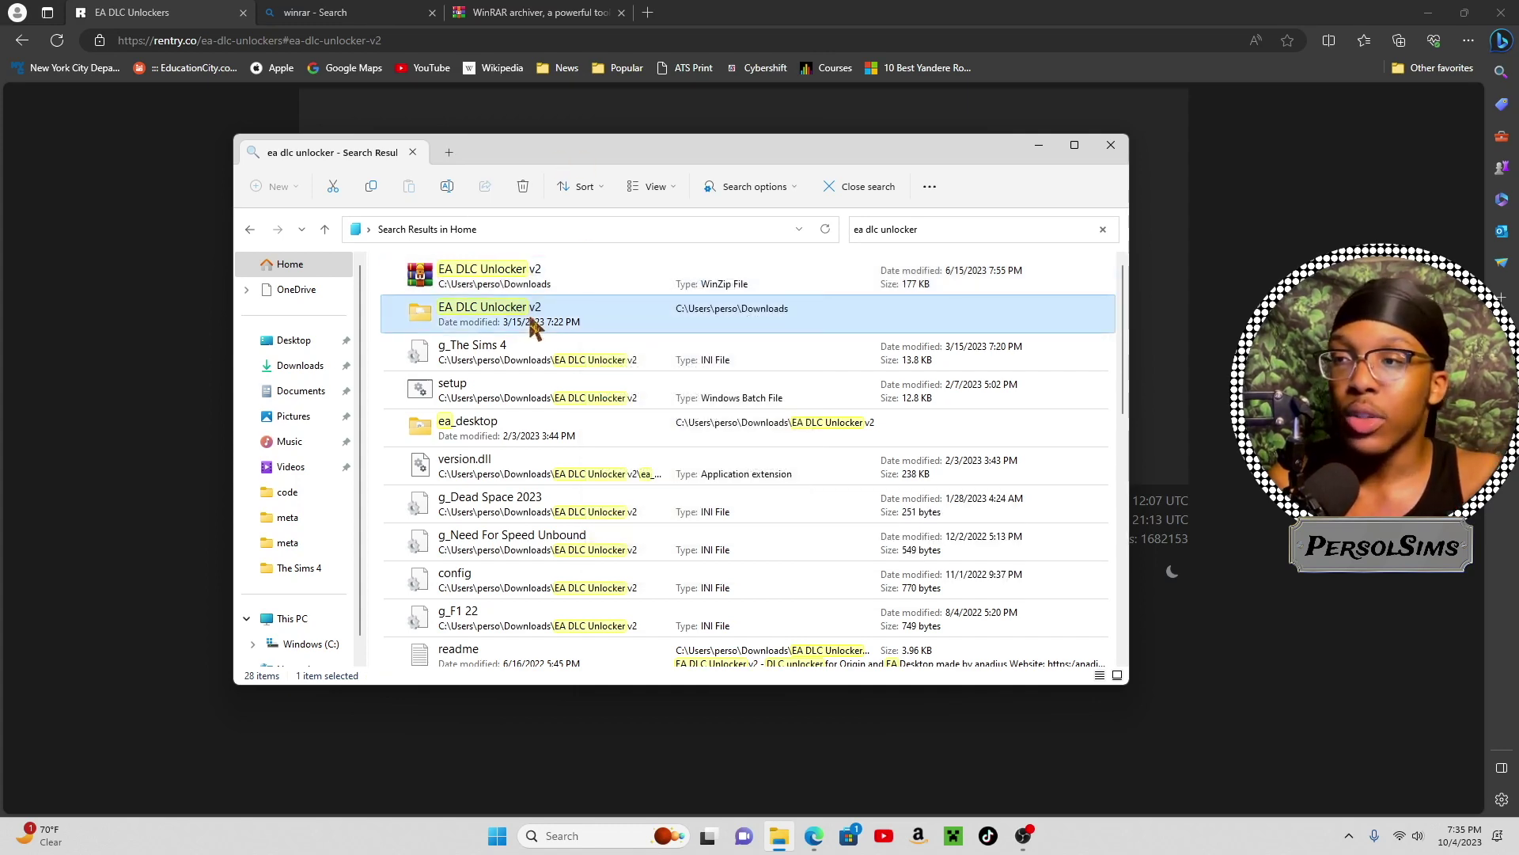
{"action": "double_click", "coordinate": [587, 318]}
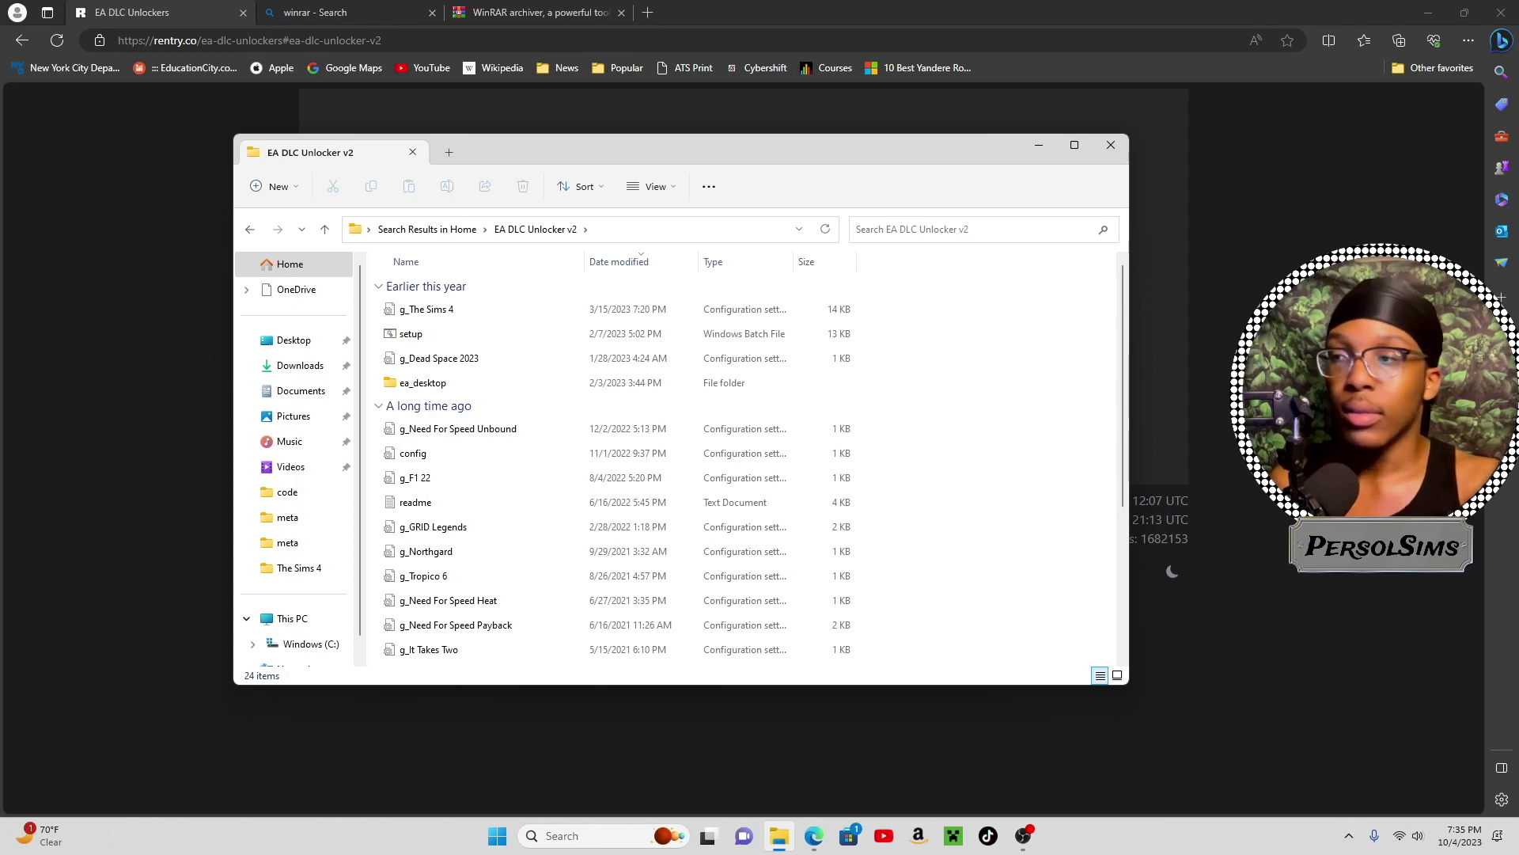
- Run setup.bat to install the unlocker, add The Sims 4 config (options 2, 16), and quit with q
{"action": "double_click", "coordinate": [481, 332]}
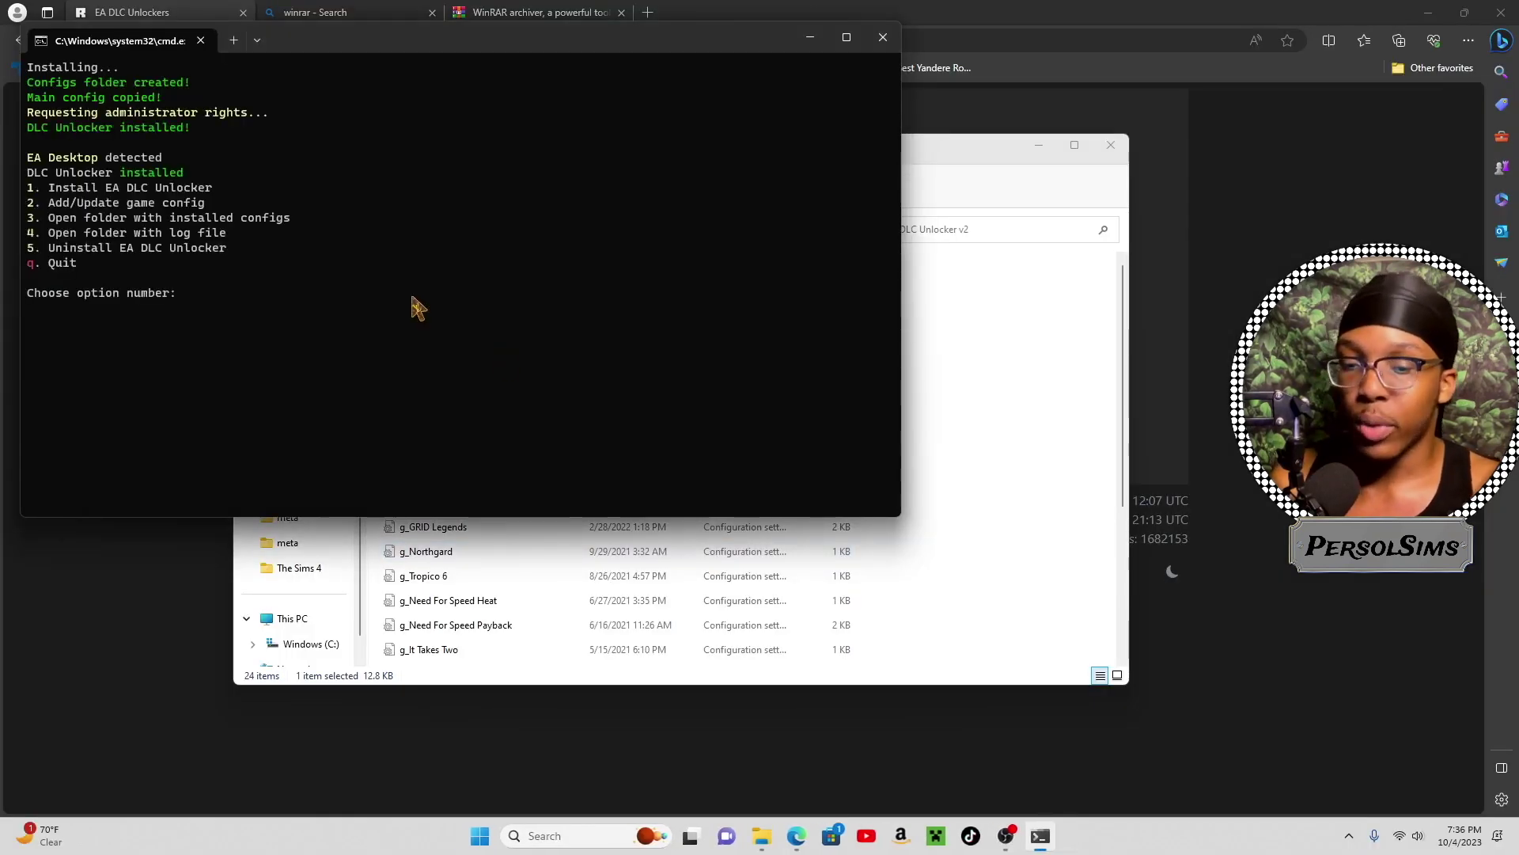
{"action": "type", "text": "2"}
{"action": "key", "text": "Return"}
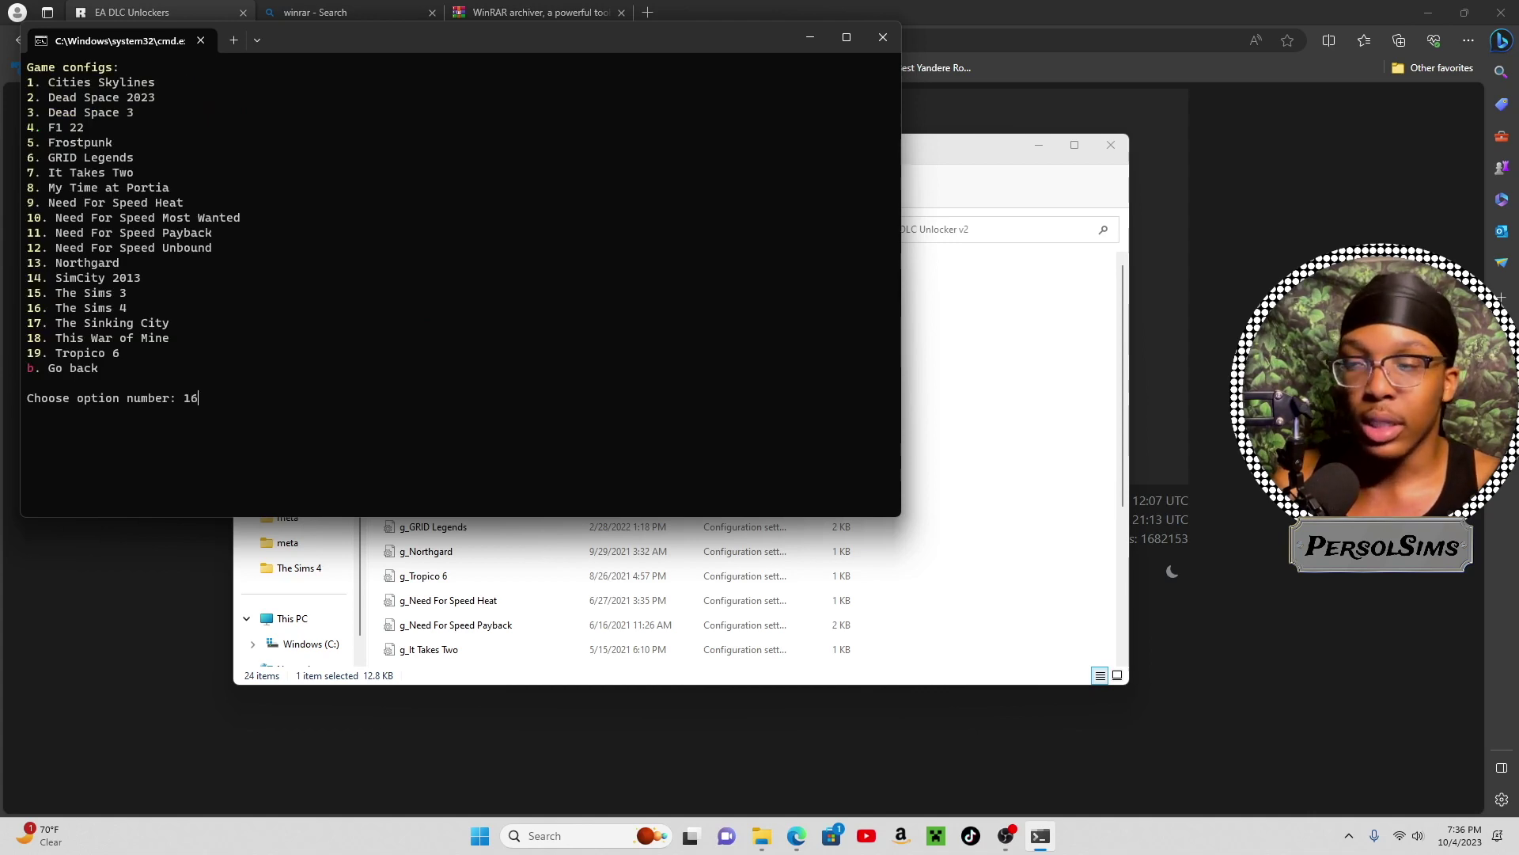
{"action": "key", "text": "Return"}
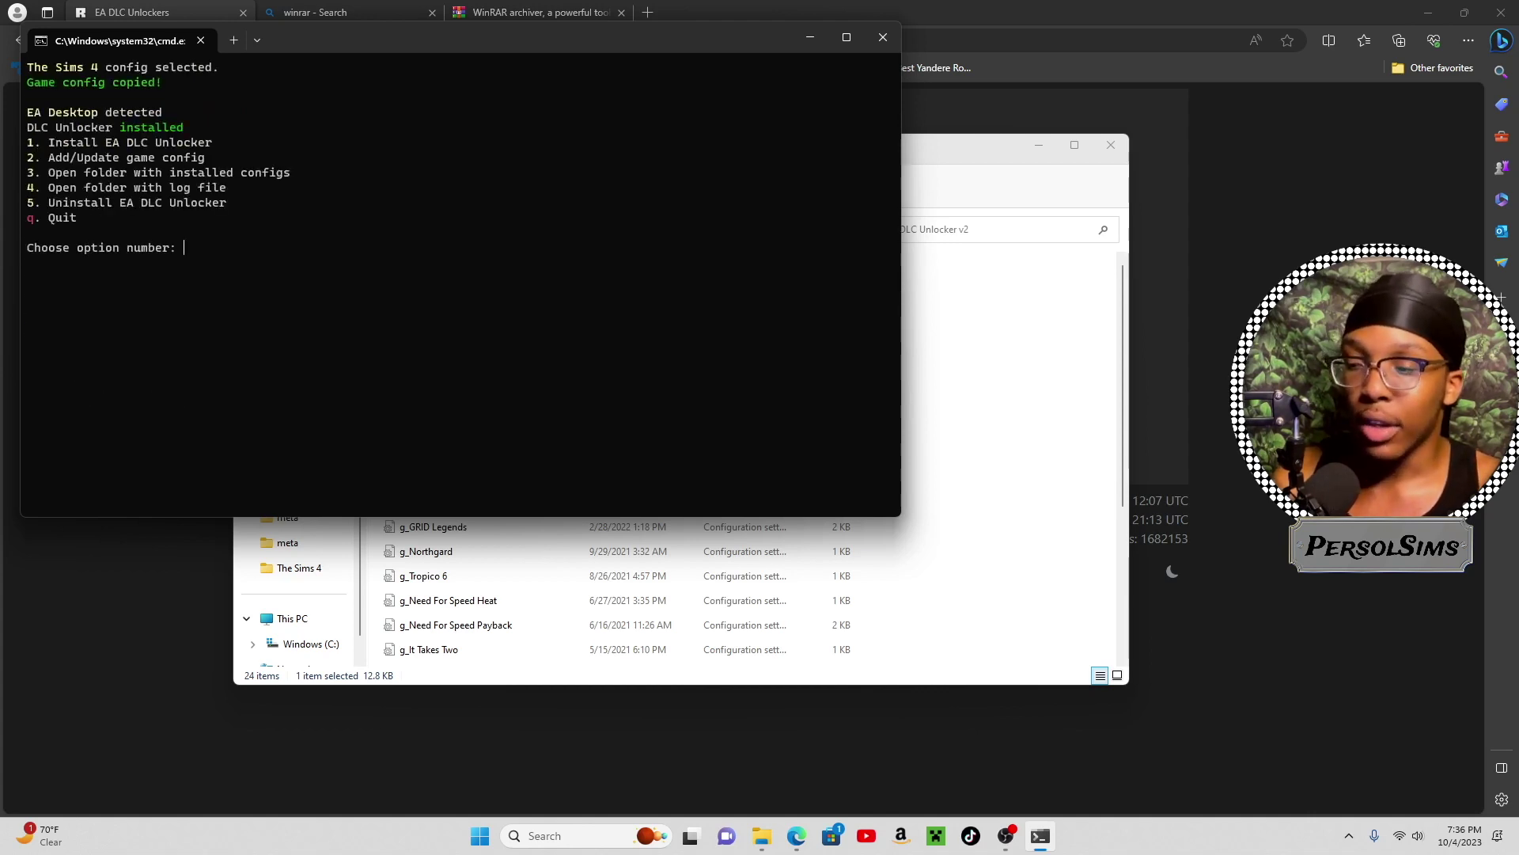
{"action": "type", "text": "q"}
{"action": "key", "text": "Return"}
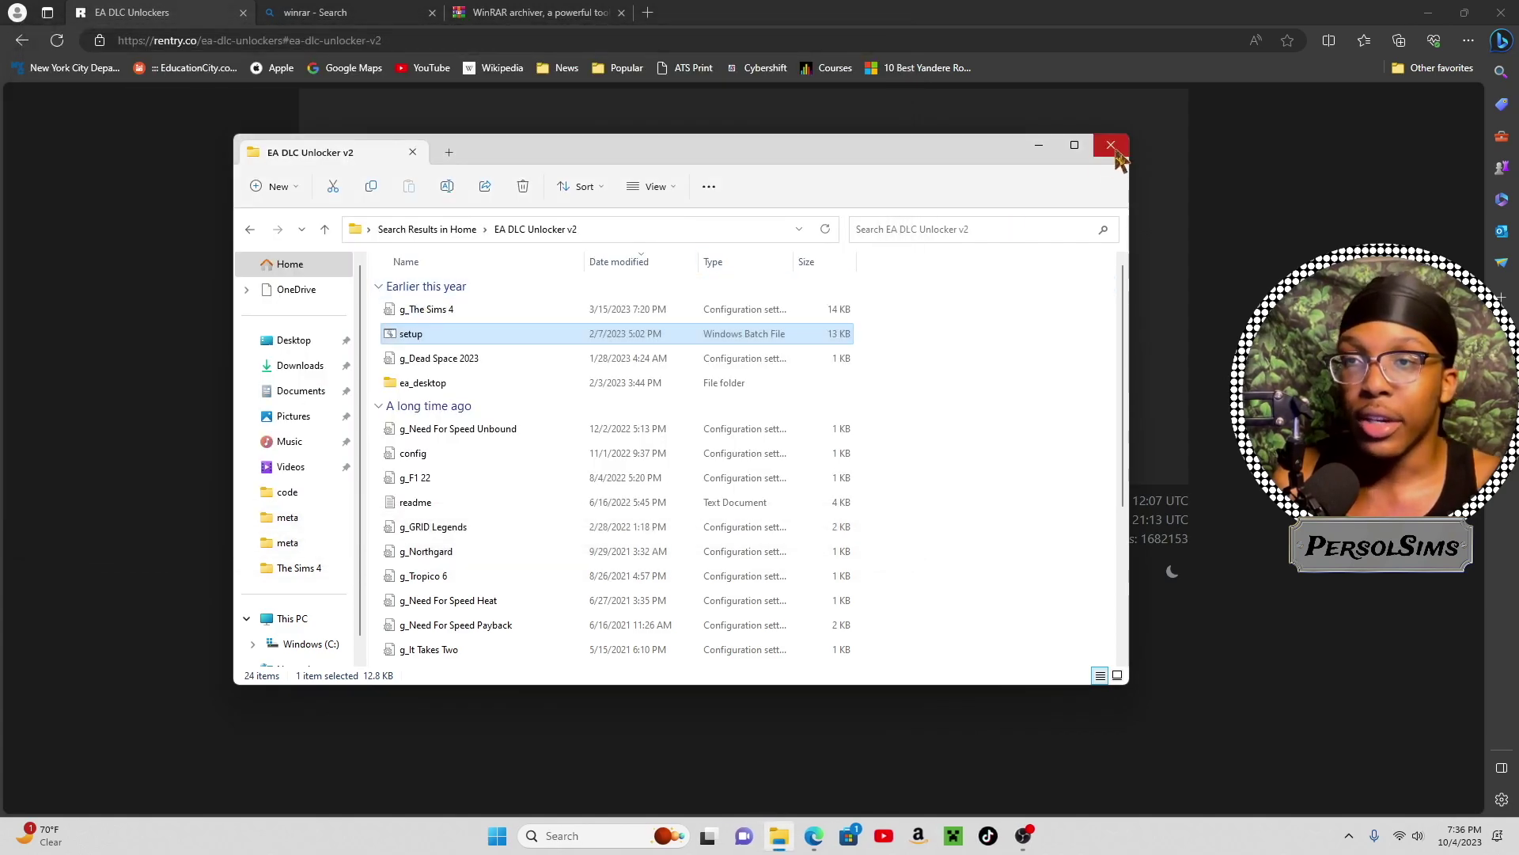
{"action": "left_click", "coordinate": [1112, 145]}
- From the creator's Patreon post, download Sims4_DLC_SP31_Decor_to_the_Max_Kit.zip from Google Drive despite the warning
{"action": "left_click", "coordinate": [372, 13]}
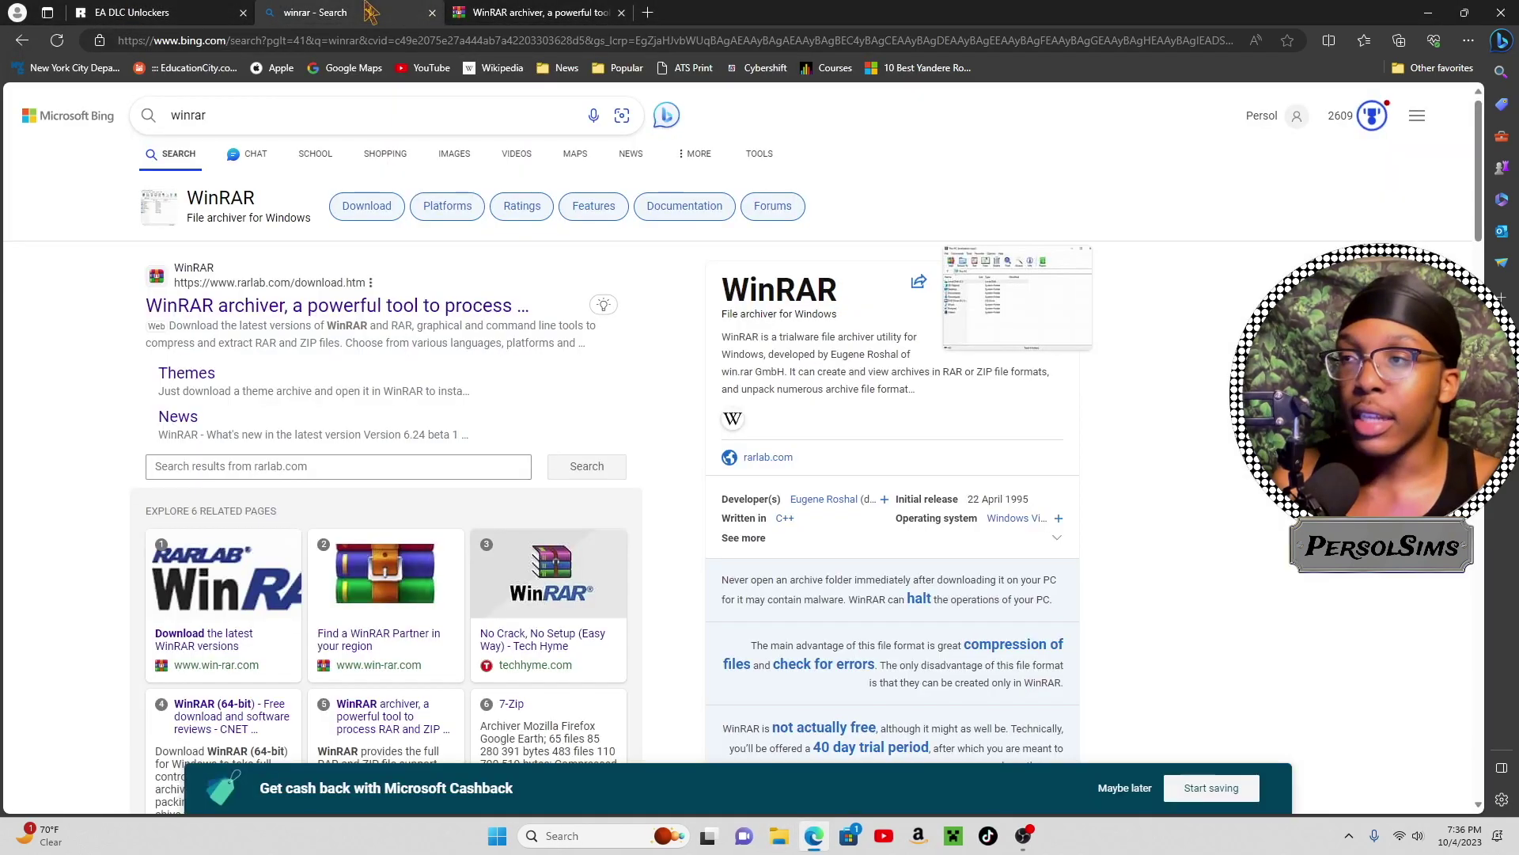
{"action": "left_click", "coordinate": [431, 43]}
{"action": "type", "text": "p"}
{"action": "key", "text": "Return"}
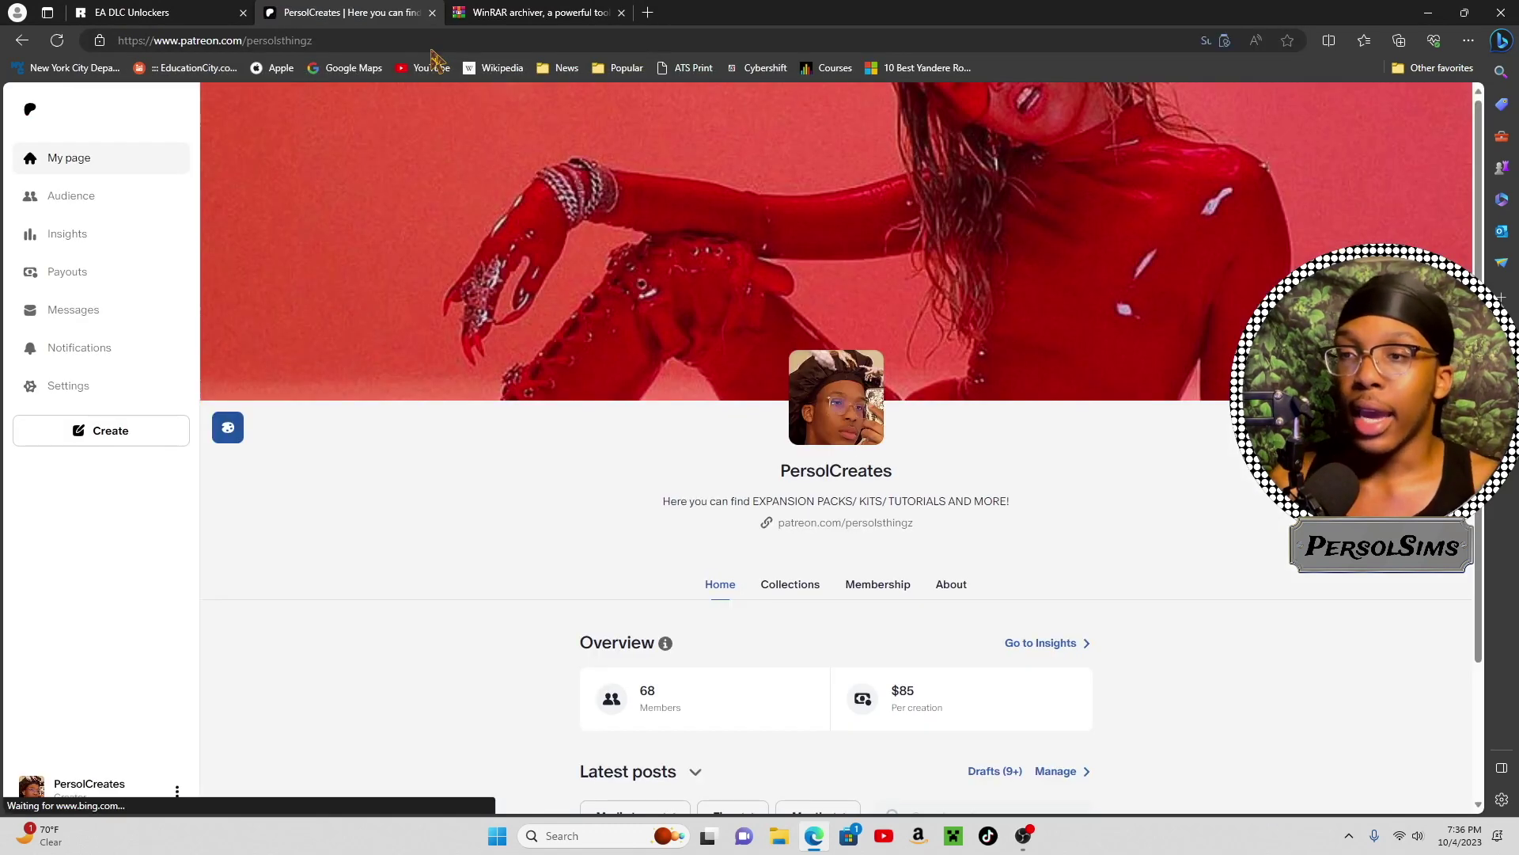
{"action": "scroll", "coordinate": [870, 348], "scroll_direction": "down", "scroll_amount": 15}
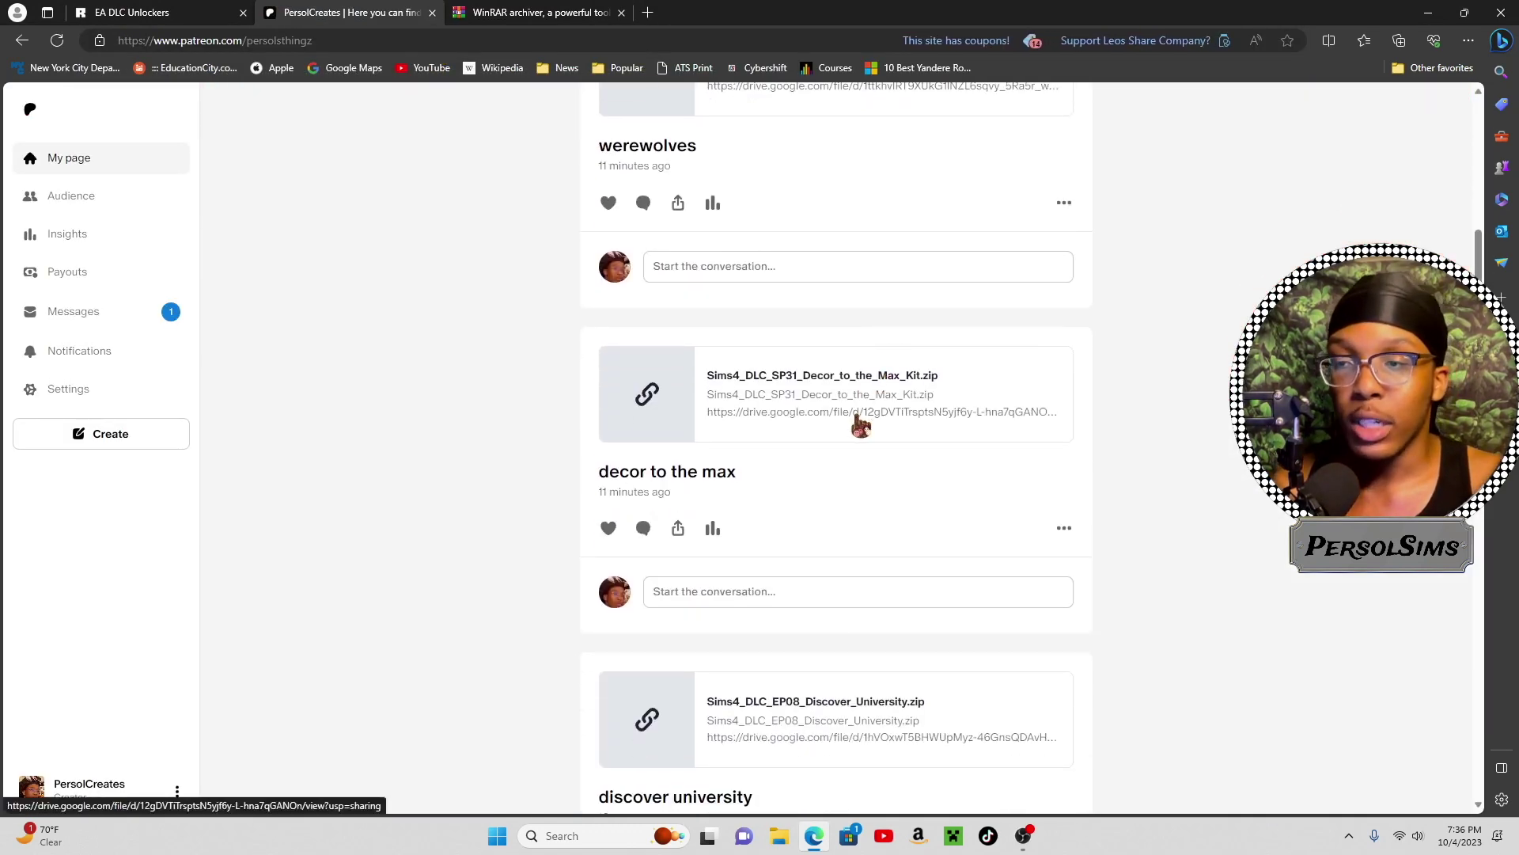
{"action": "left_click", "coordinate": [774, 388]}
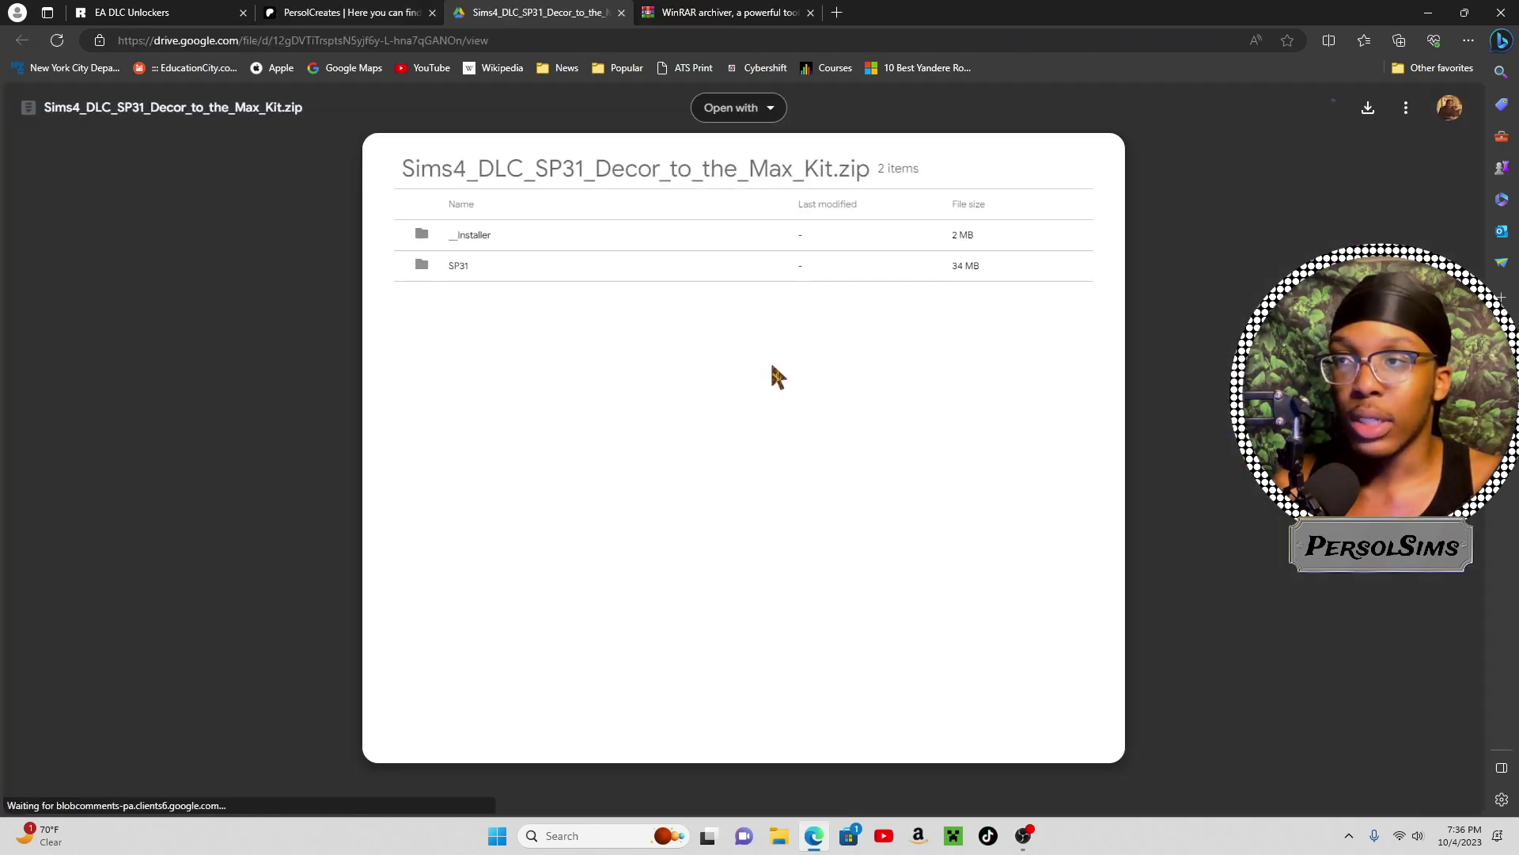
{"action": "left_click", "coordinate": [1368, 107]}
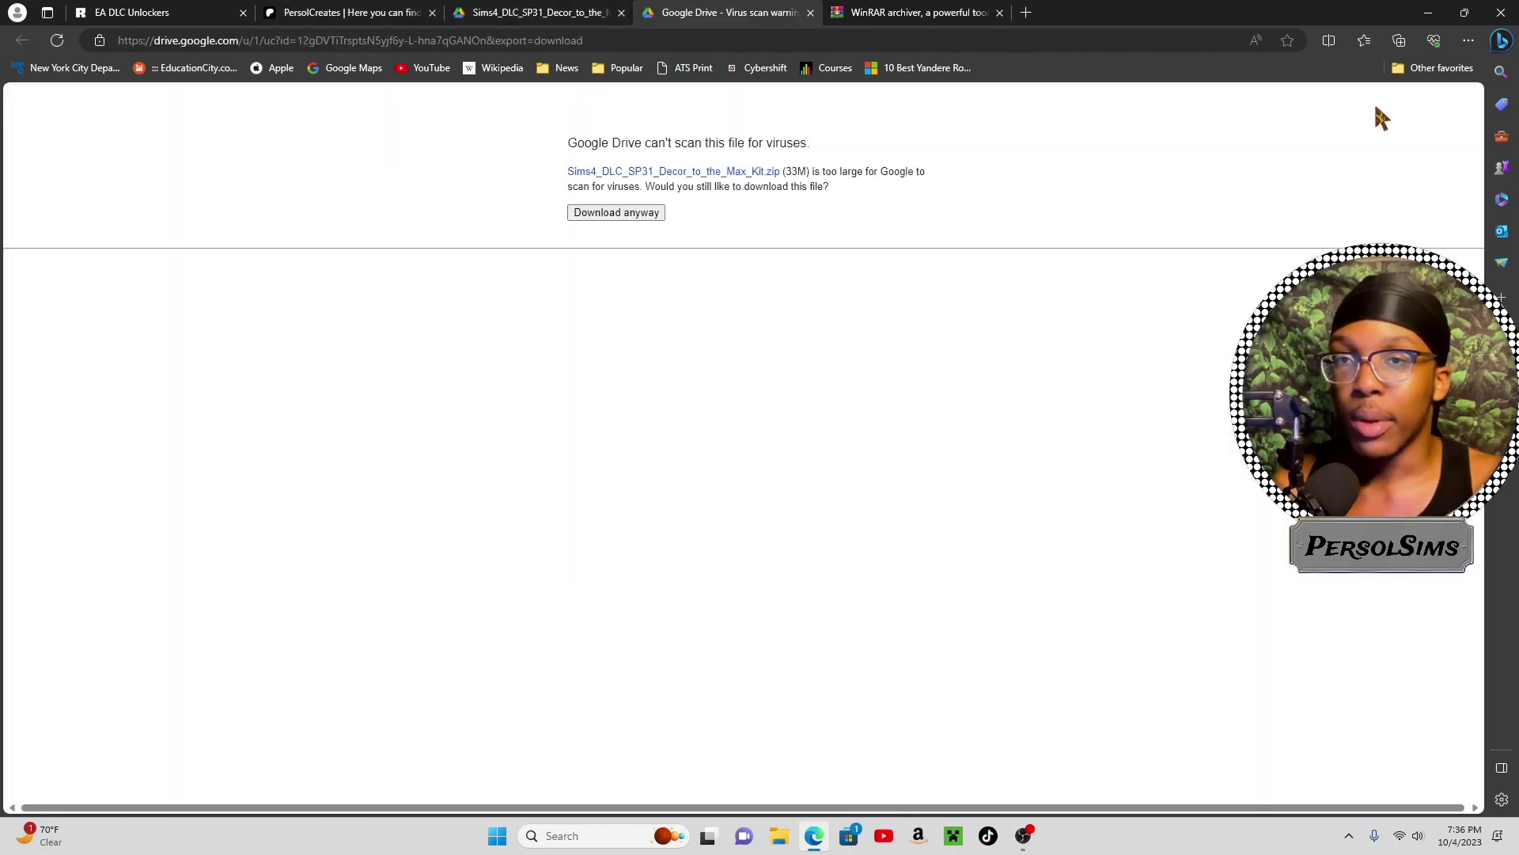
{"action": "left_click", "coordinate": [631, 214]}
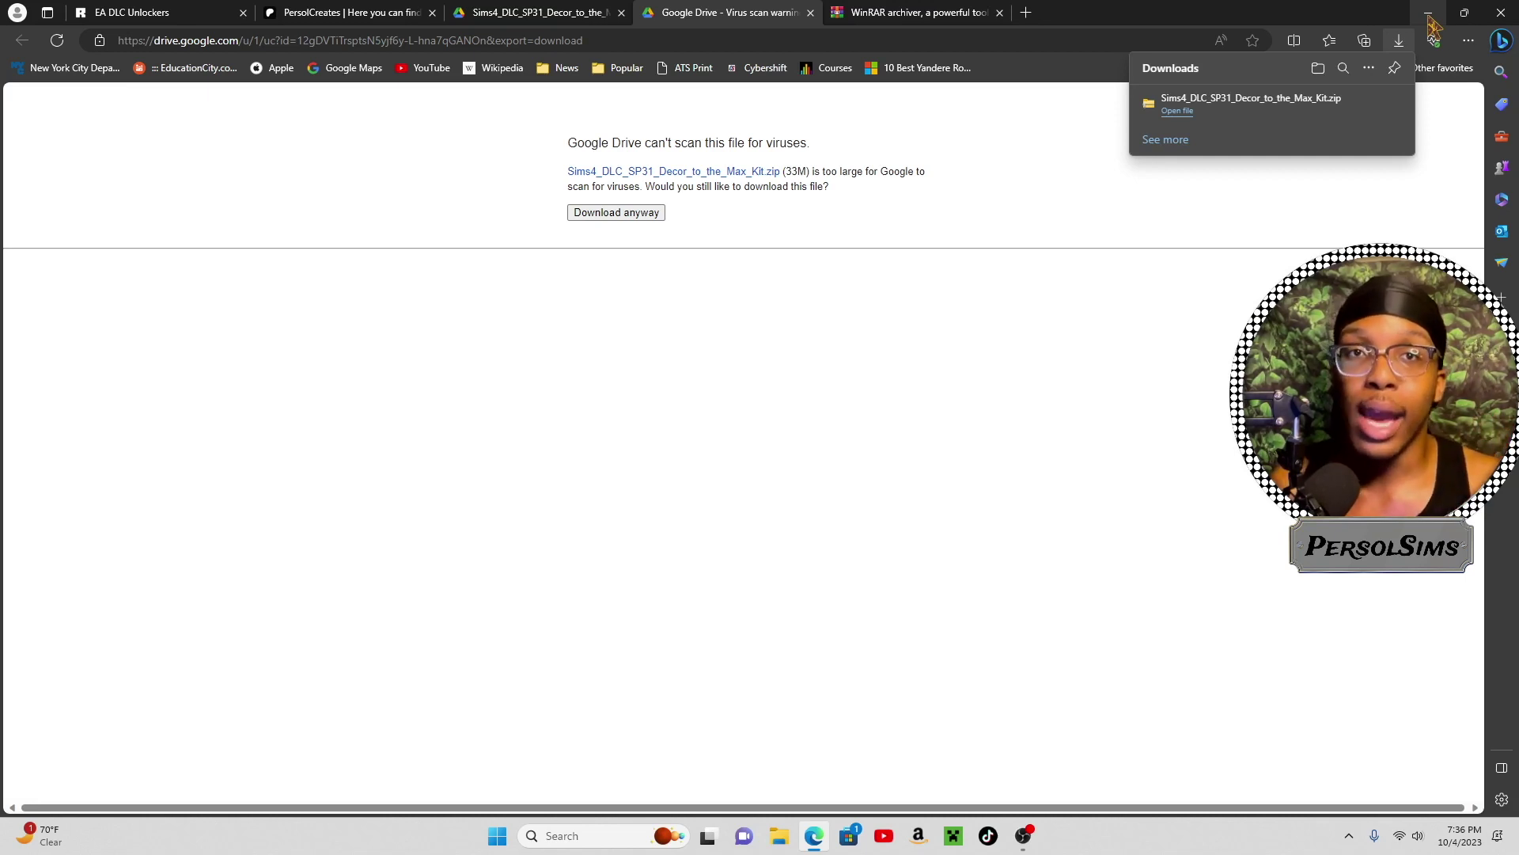
- Show the downloaded zip in Downloads and open Windows (C:) in a second window on the right
{"action": "left_click", "coordinate": [1349, 106]}
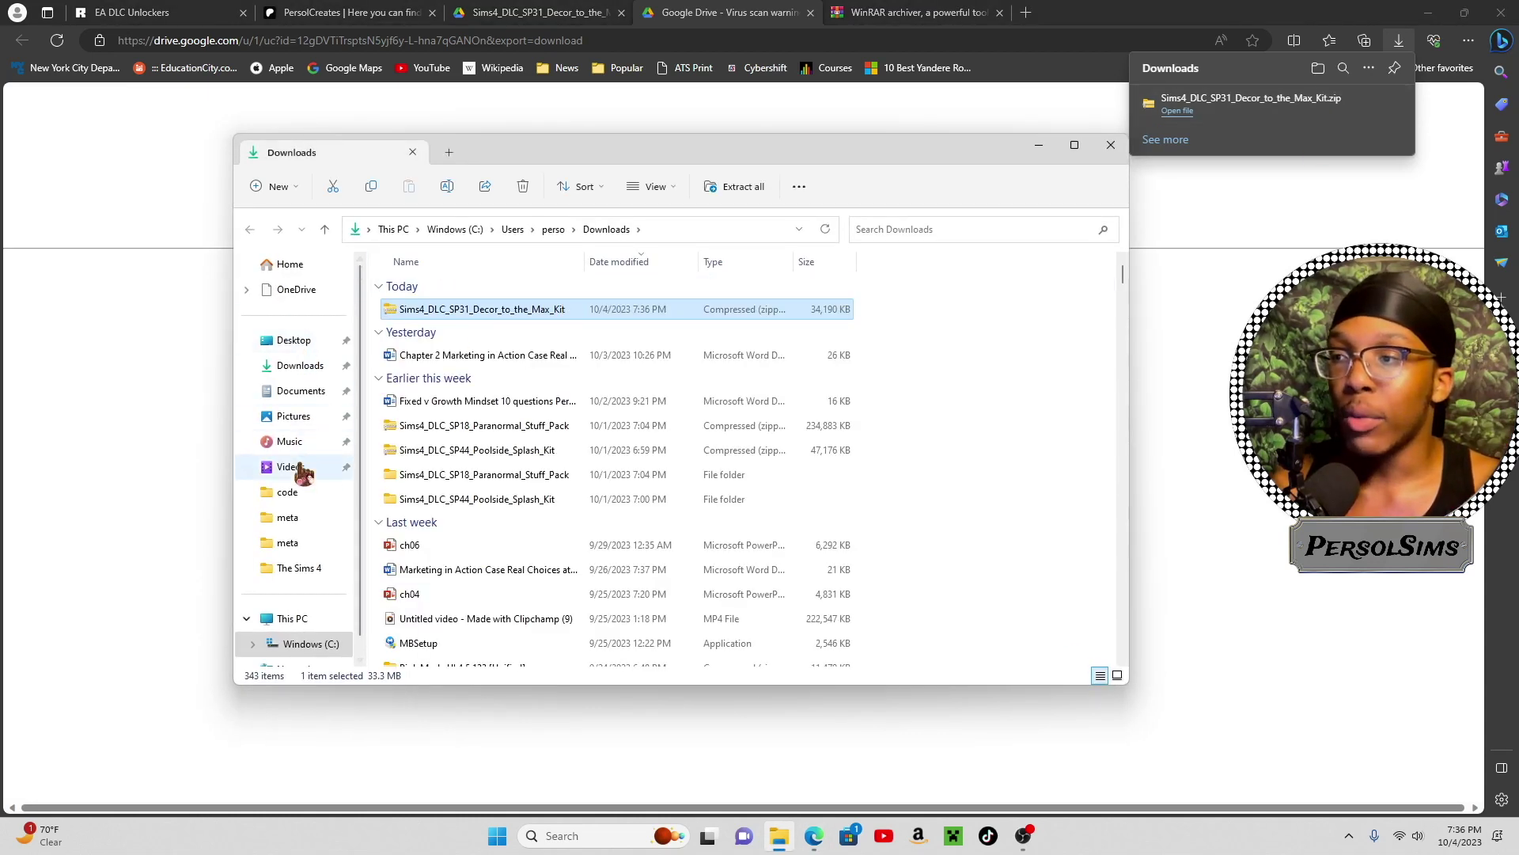
{"action": "scroll", "coordinate": [307, 625], "scroll_direction": "down", "scroll_amount": 1}
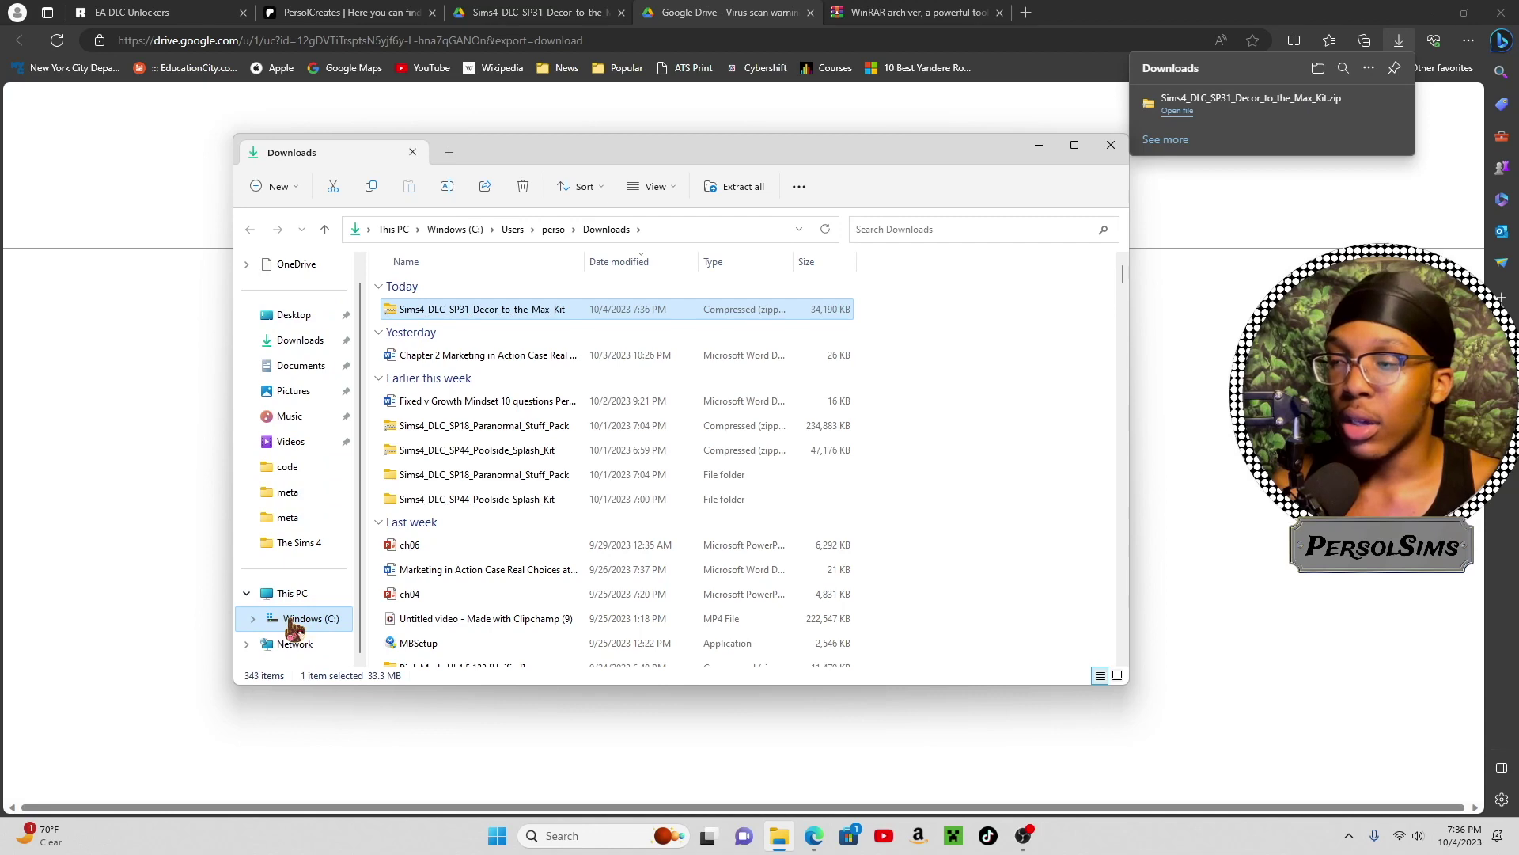
{"action": "right_click", "coordinate": [295, 627]}
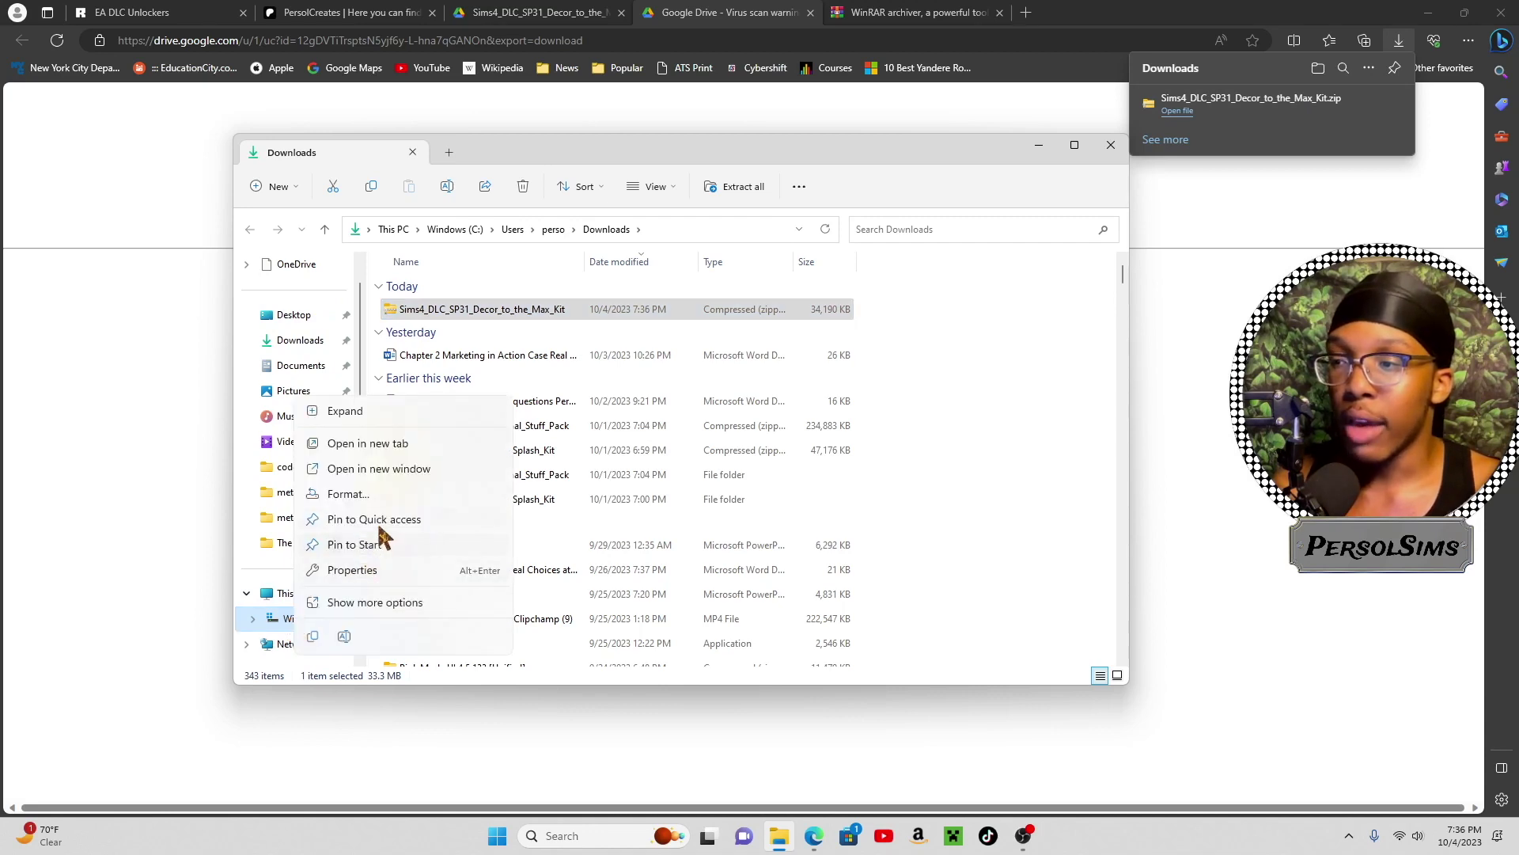
{"action": "left_click", "coordinate": [391, 467]}
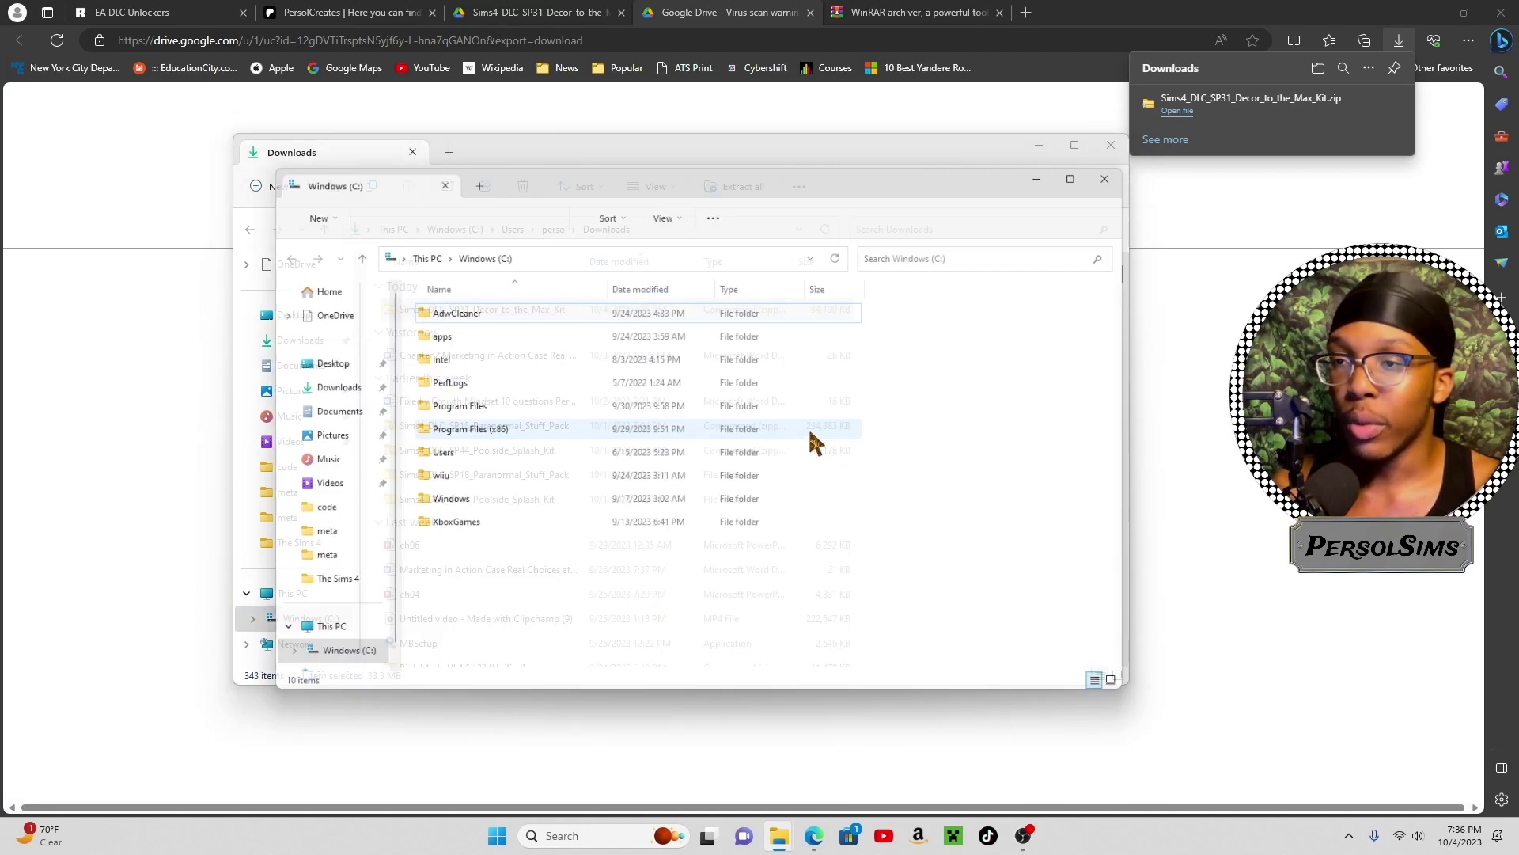
{"action": "left_click_drag", "start_coordinate": [916, 177], "coordinate": [1380, 217]}
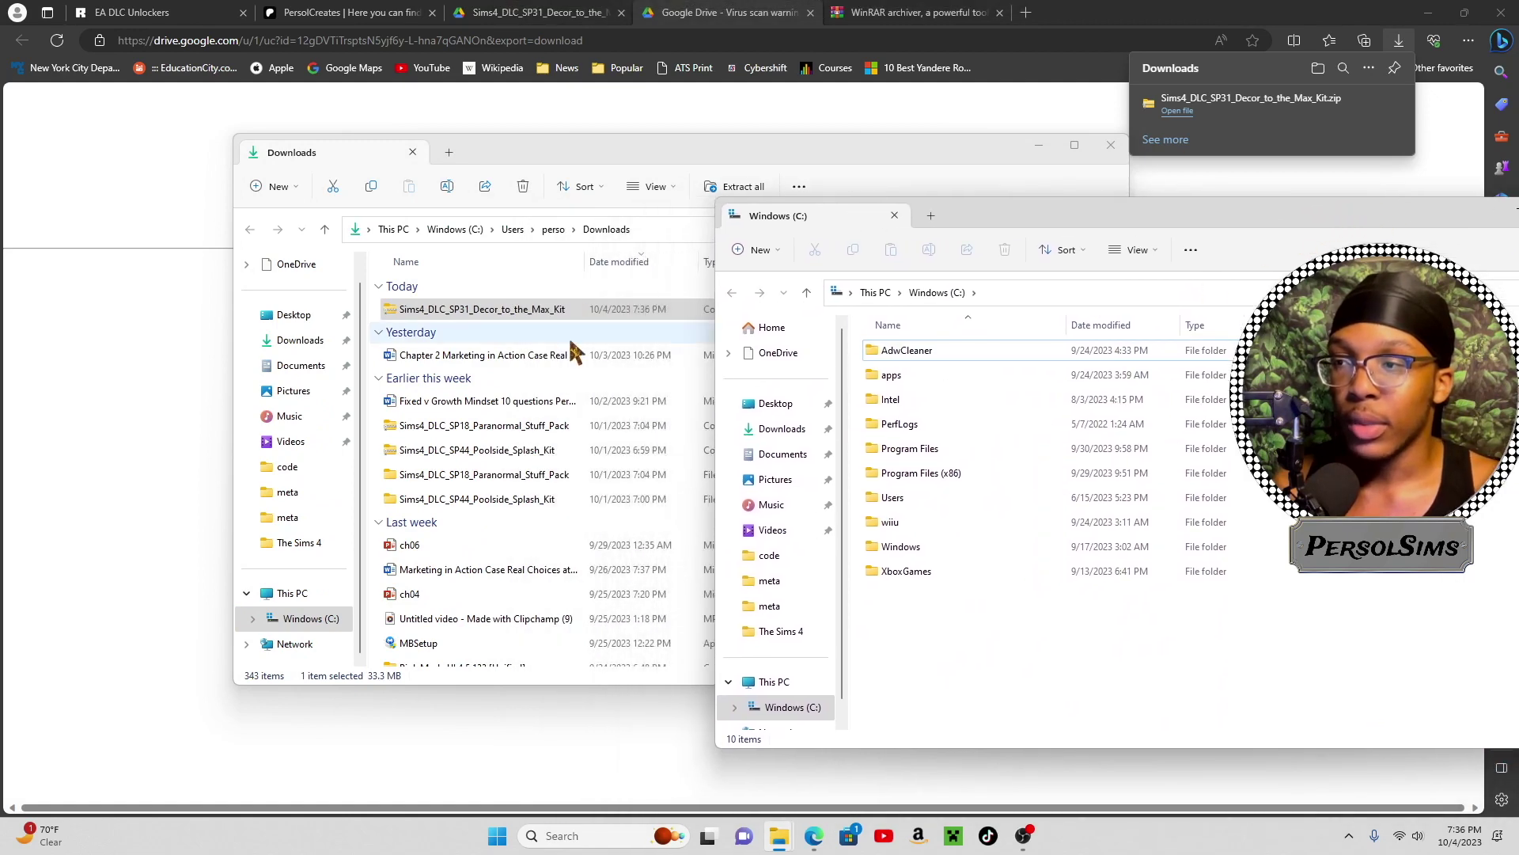
- Extract the Decor to the Max Kit zip into Downloads with WinRAR and open the extracted folder
{"action": "left_click", "coordinate": [554, 308]}
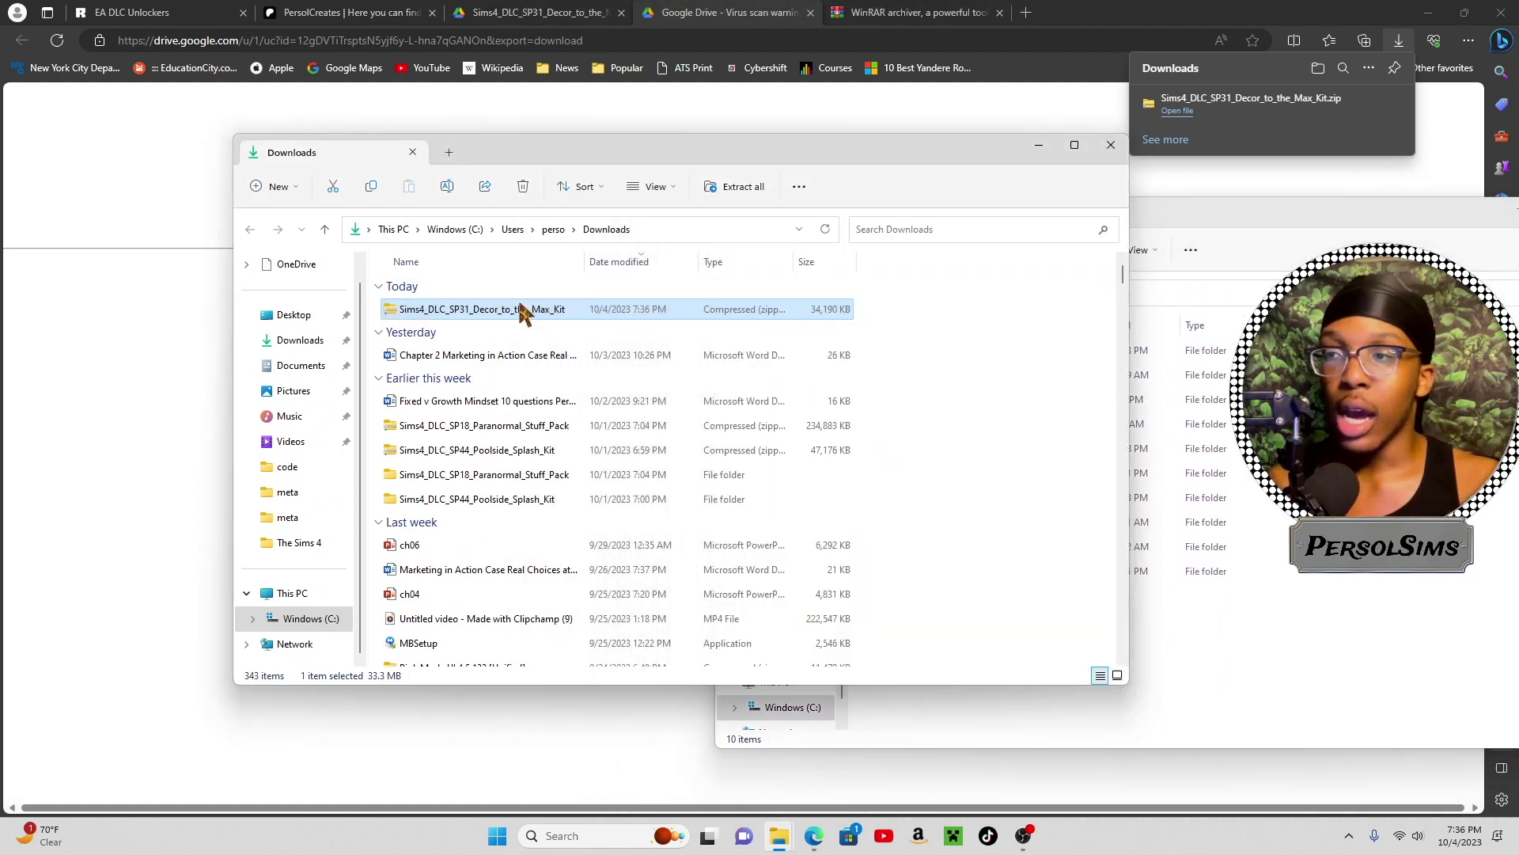
{"action": "right_click", "coordinate": [525, 315]}
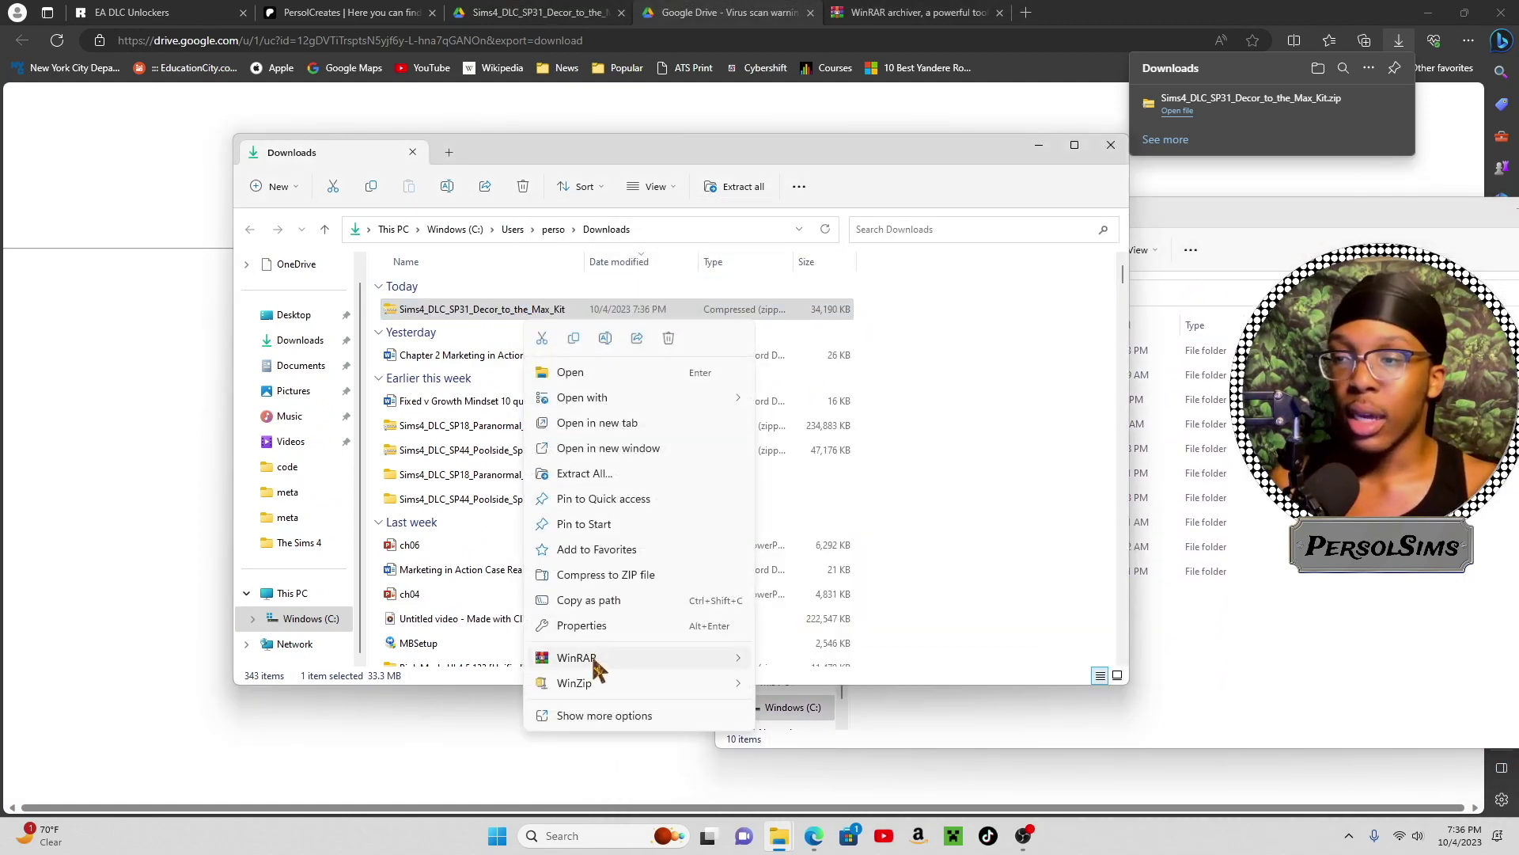
{"action": "mouse_move", "coordinate": [676, 657]}
{"action": "left_click", "coordinate": [849, 695]}
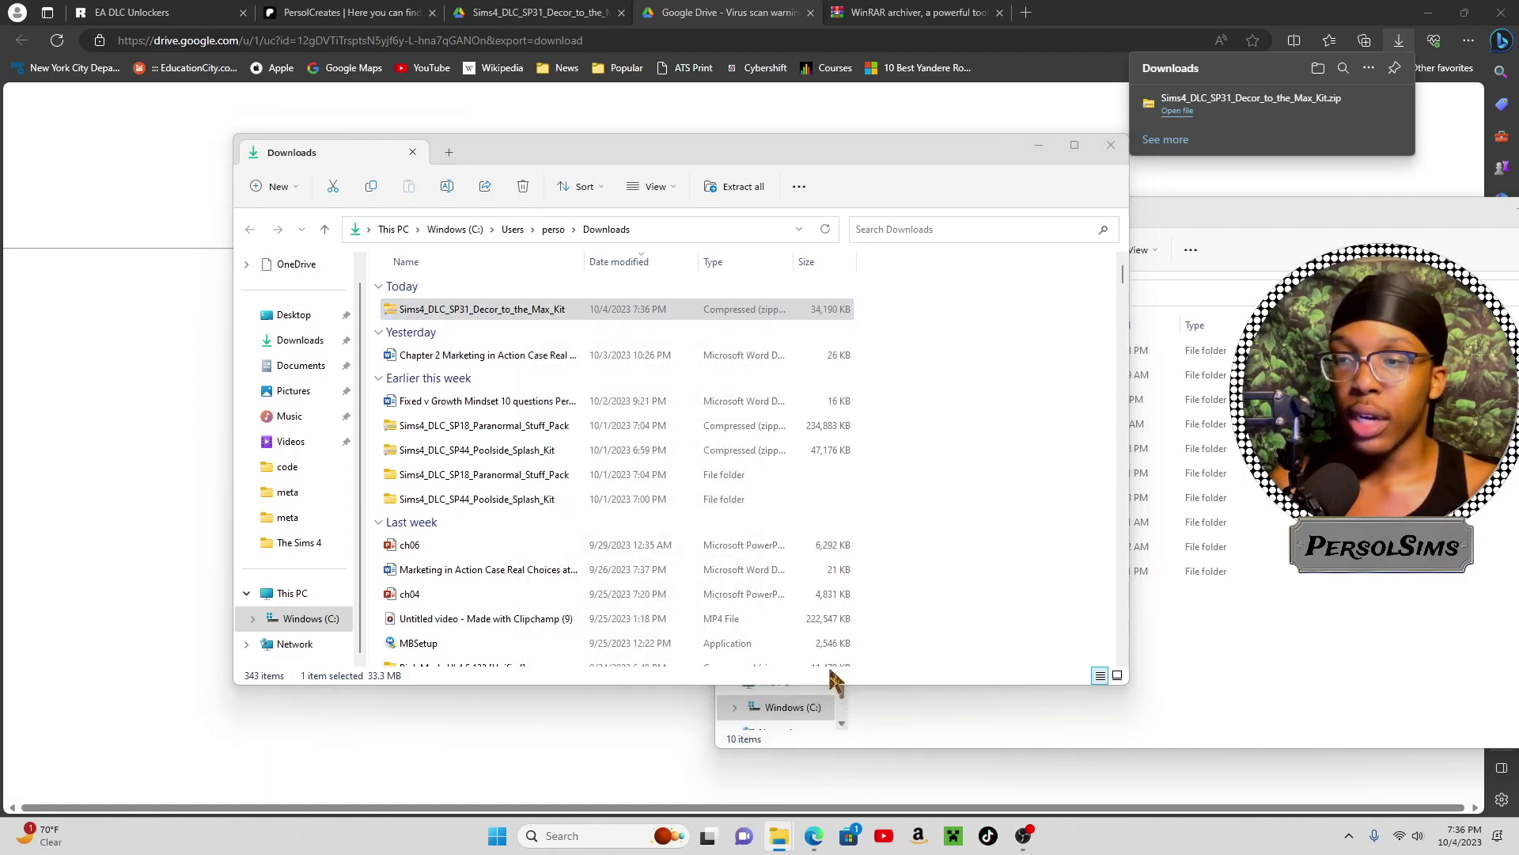
{"action": "left_click", "coordinate": [803, 600]}
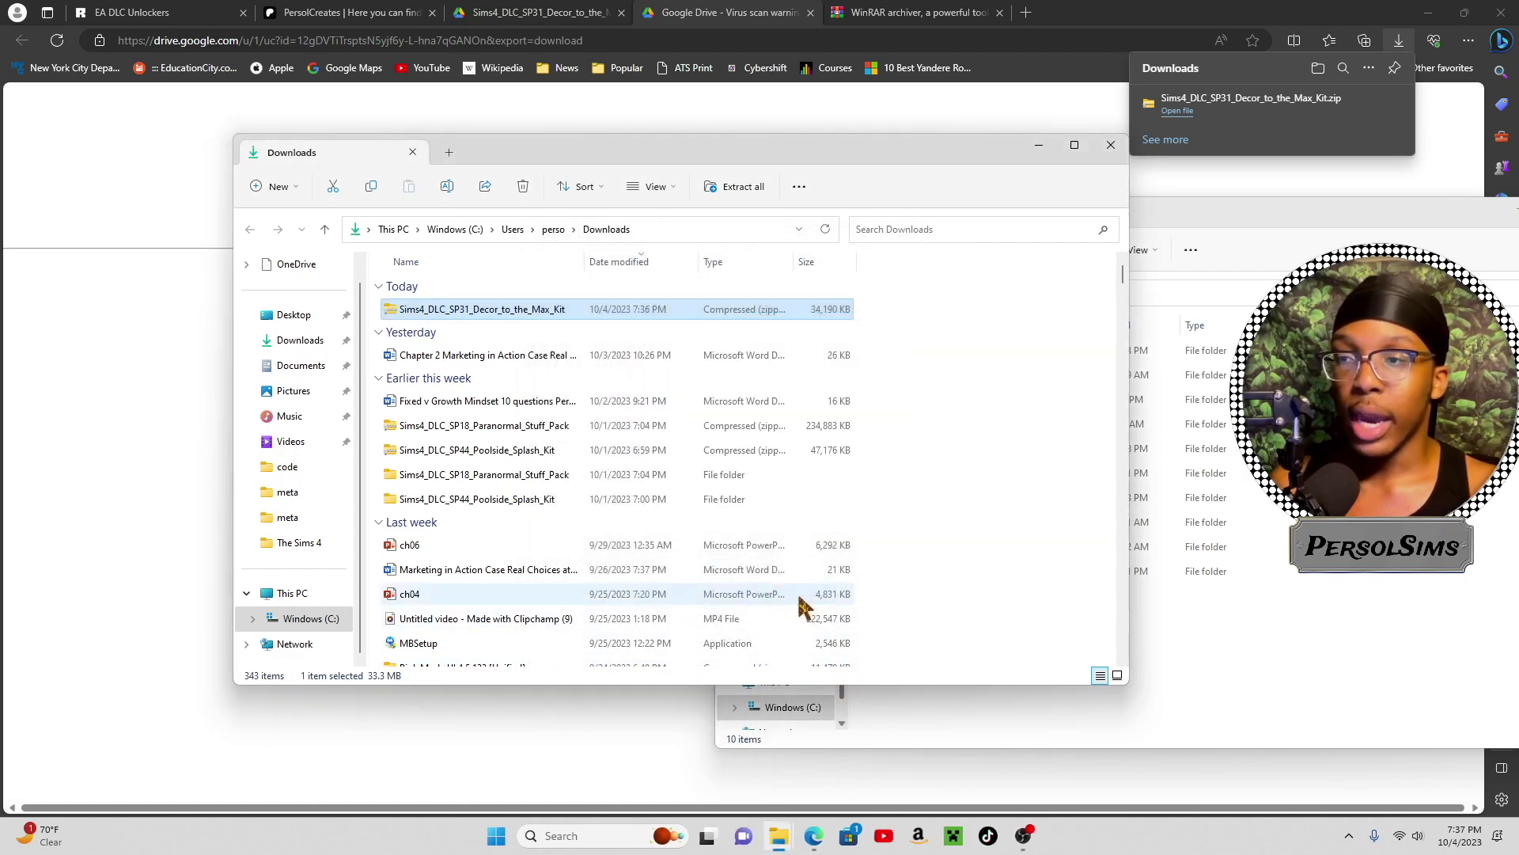
{"action": "double_click", "coordinate": [474, 334]}
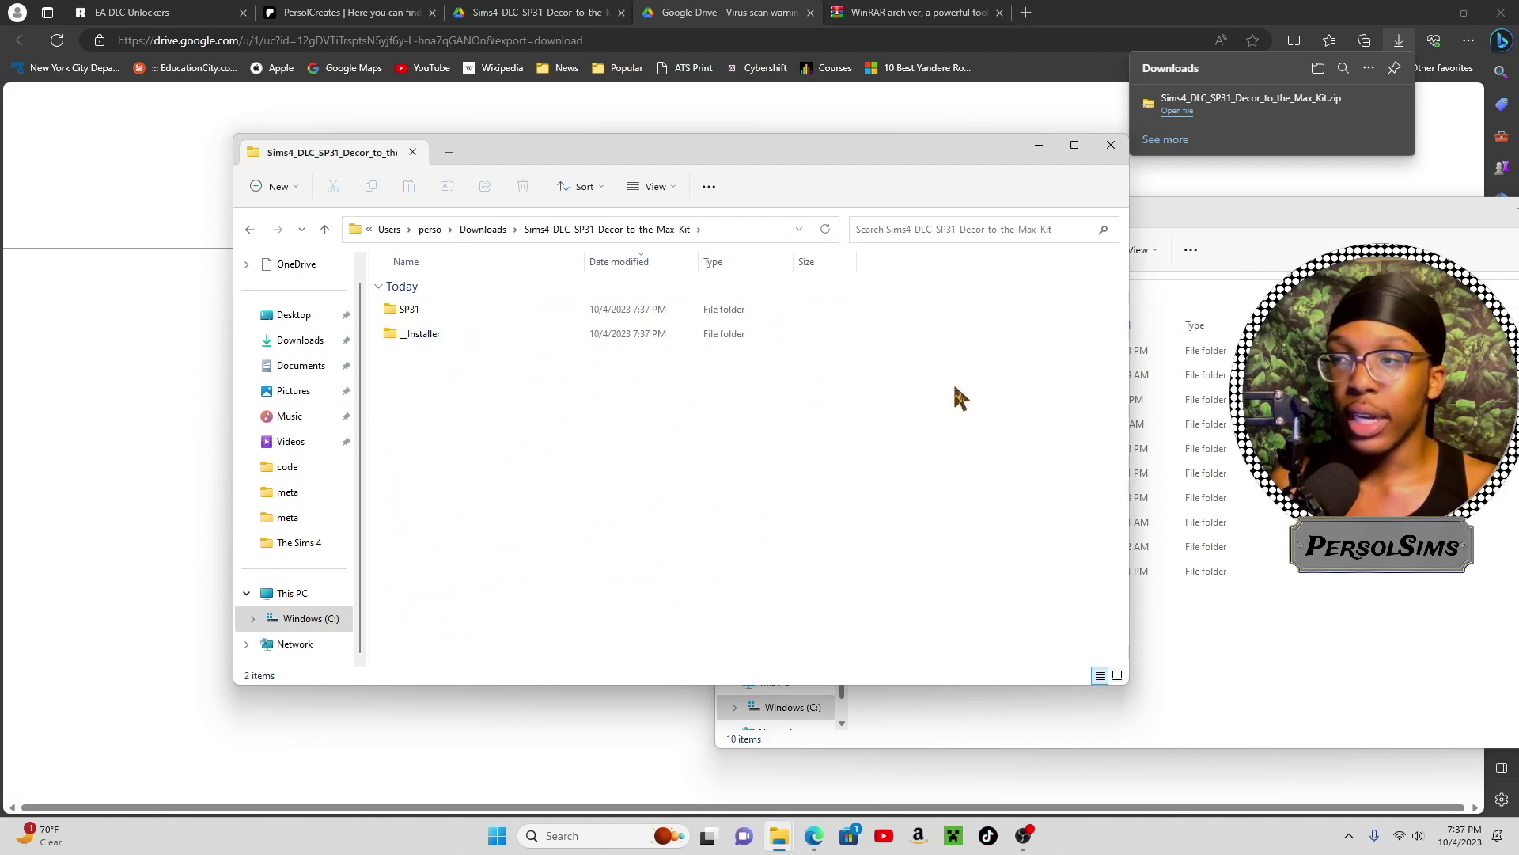
- Arrange the two windows side by side and browse the C: window to Program Files > EA Games > The Sims 4
{"action": "left_click_drag", "start_coordinate": [822, 154], "coordinate": [578, 189]}
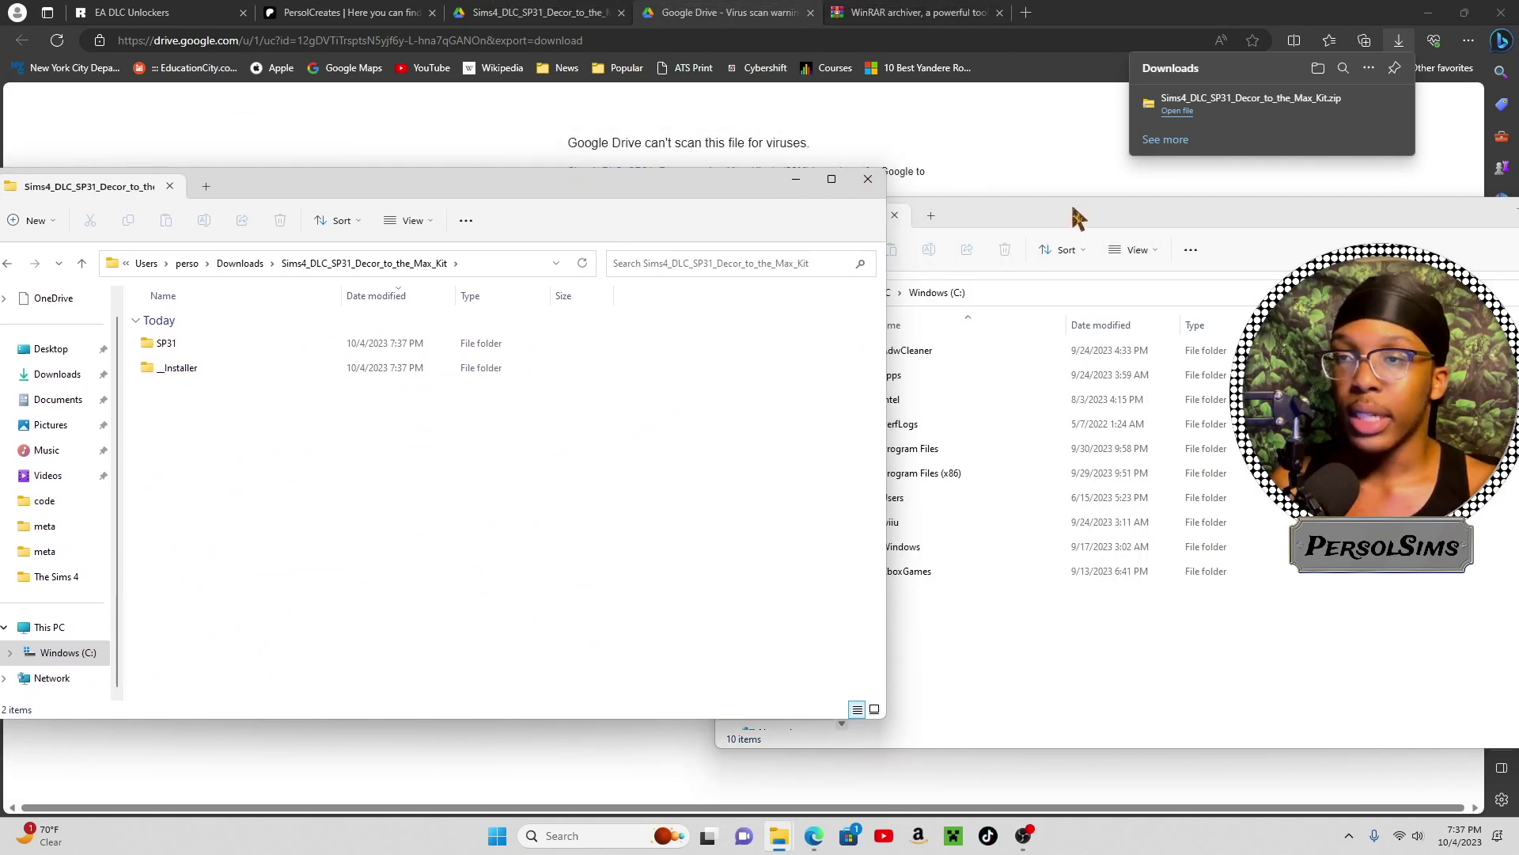
{"action": "left_click_drag", "start_coordinate": [1076, 218], "coordinate": [1122, 193]}
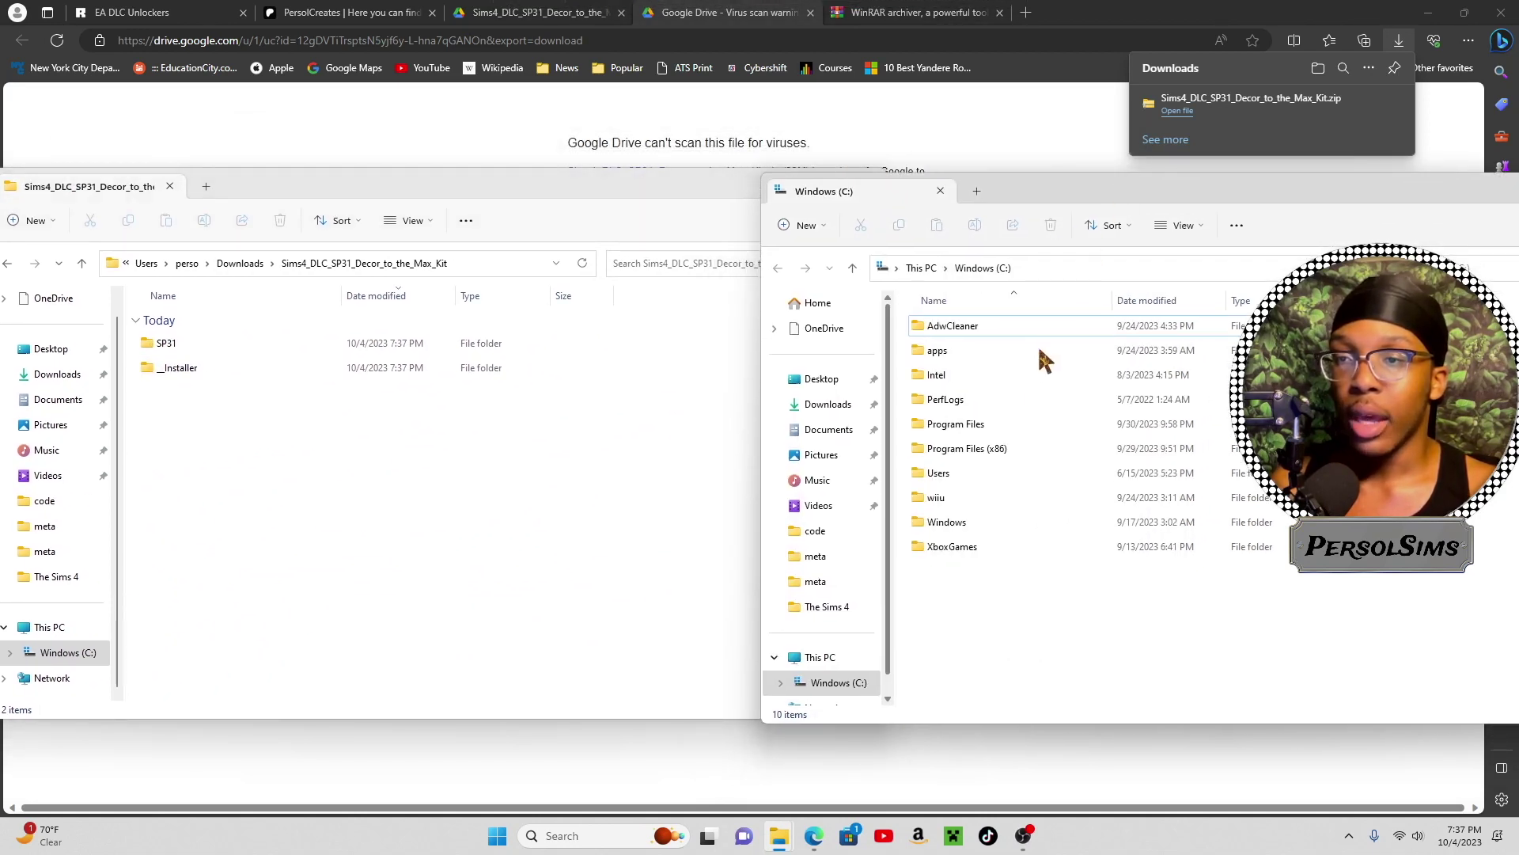
{"action": "double_click", "coordinate": [1010, 425]}
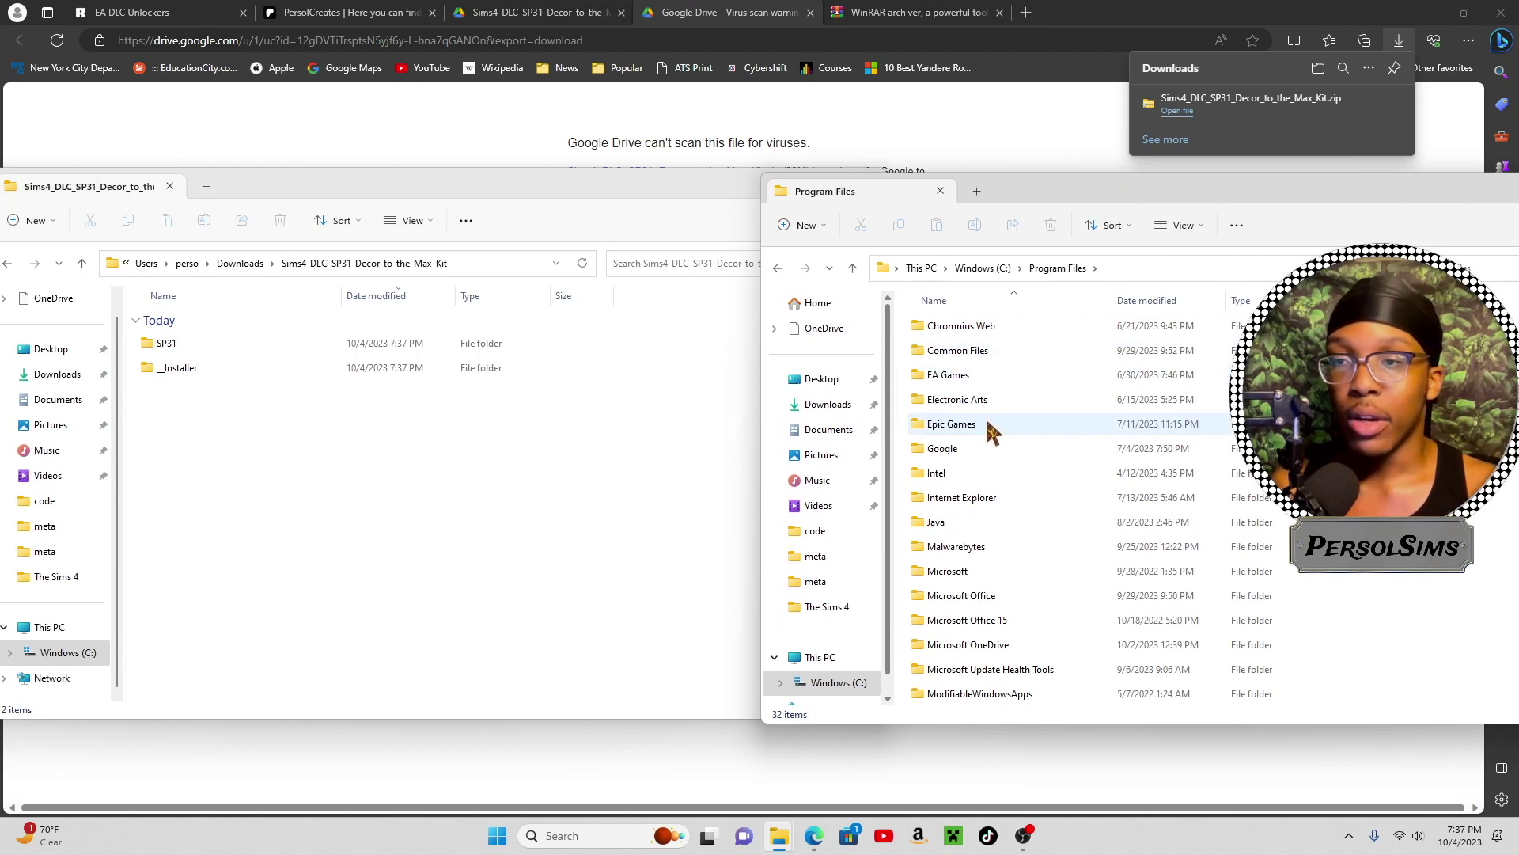
{"action": "left_click", "coordinate": [995, 376]}
{"action": "double_click", "coordinate": [995, 376]}
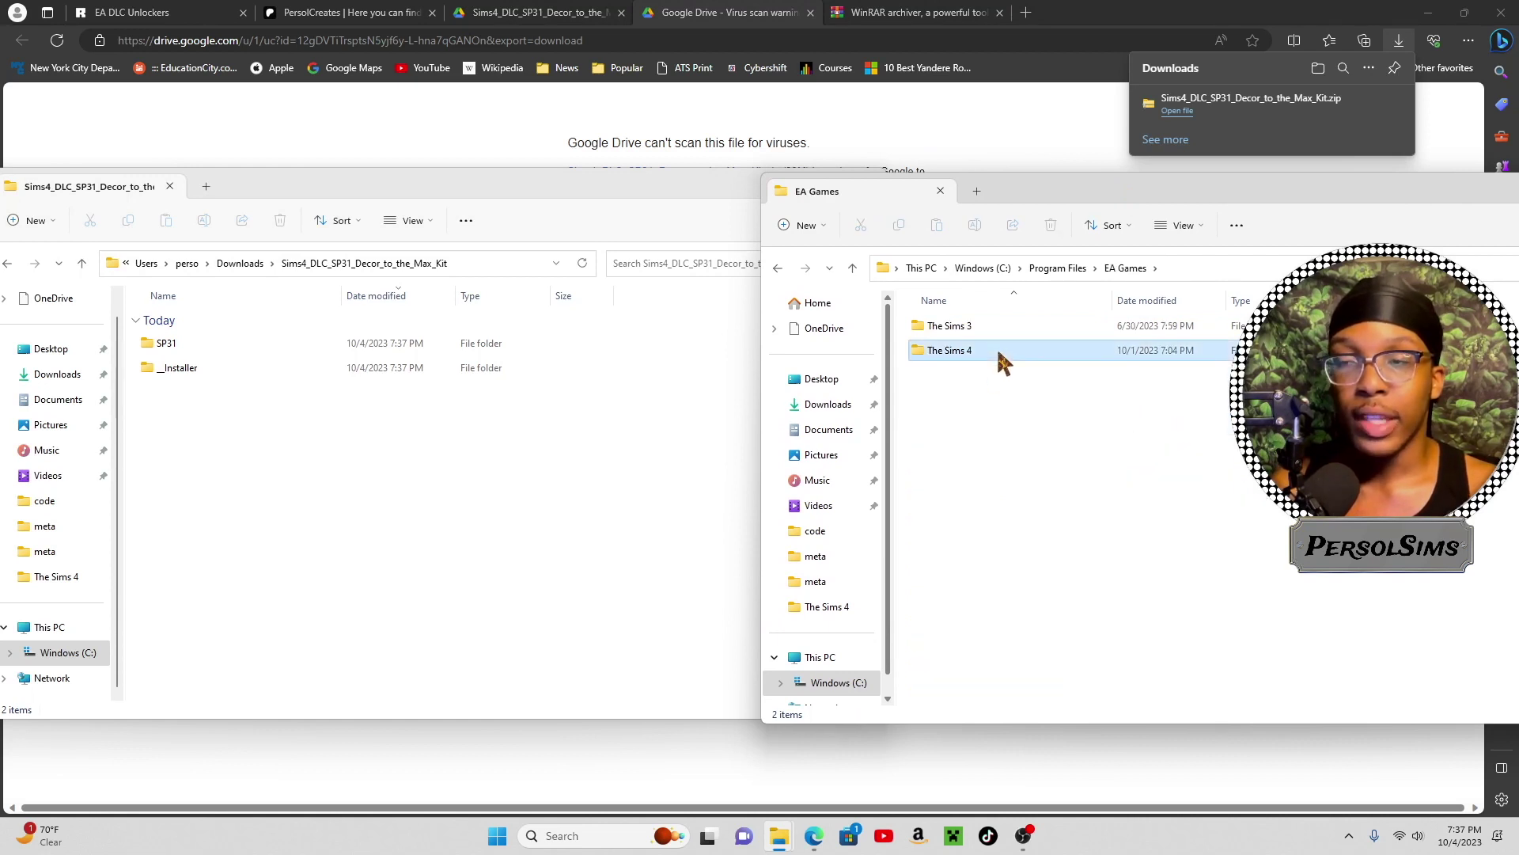
{"action": "double_click", "coordinate": [998, 349]}
{"action": "scroll", "coordinate": [1100, 482], "scroll_direction": "down", "scroll_amount": 4}
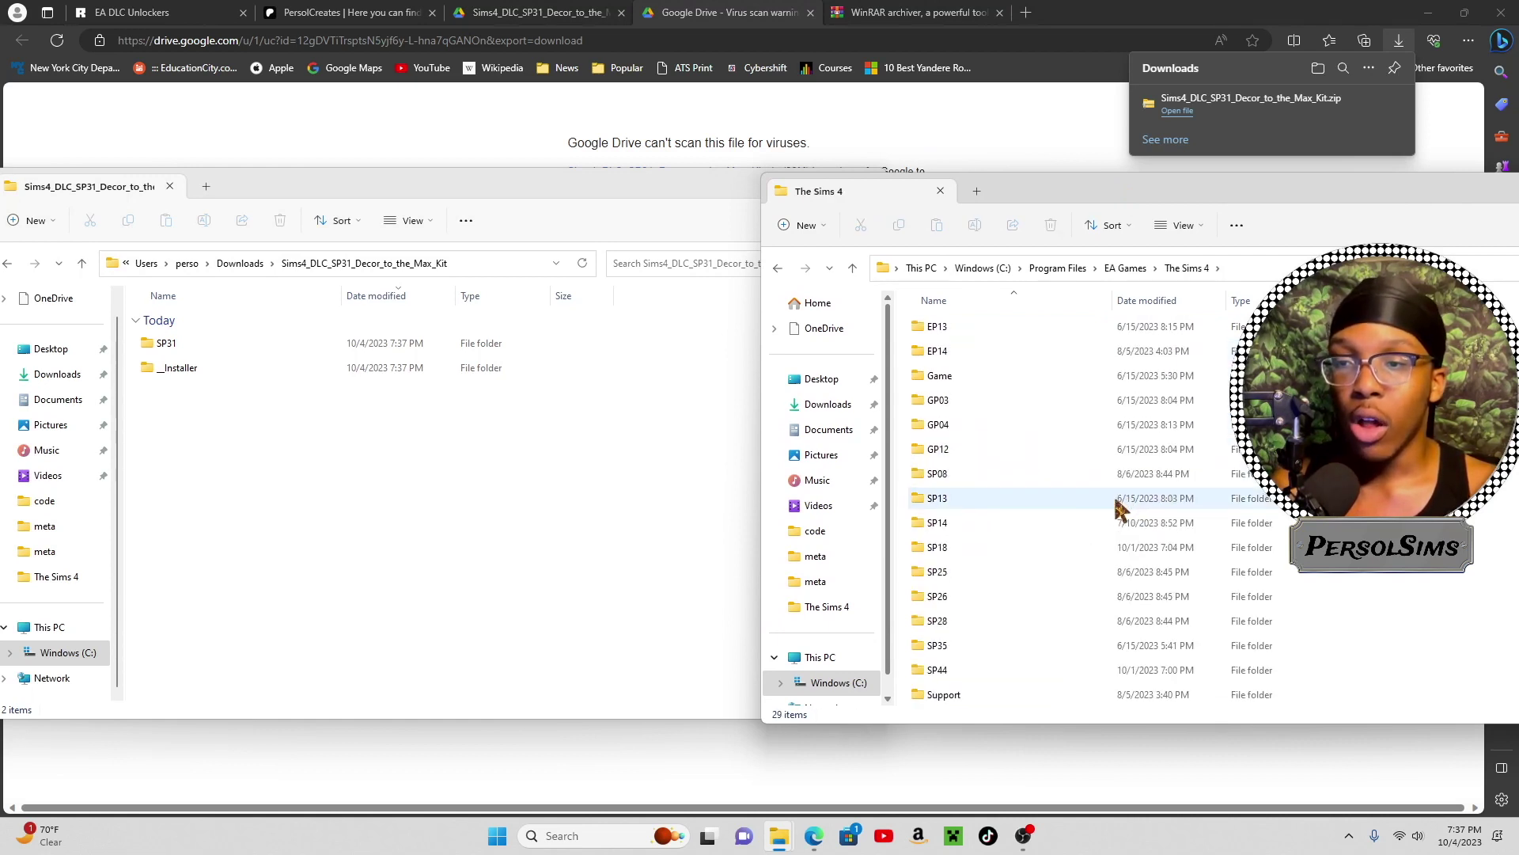
- Drag the SP31 folder into The Sims 4 install folder and approve the administrator prompt
{"action": "left_click", "coordinate": [451, 502]}
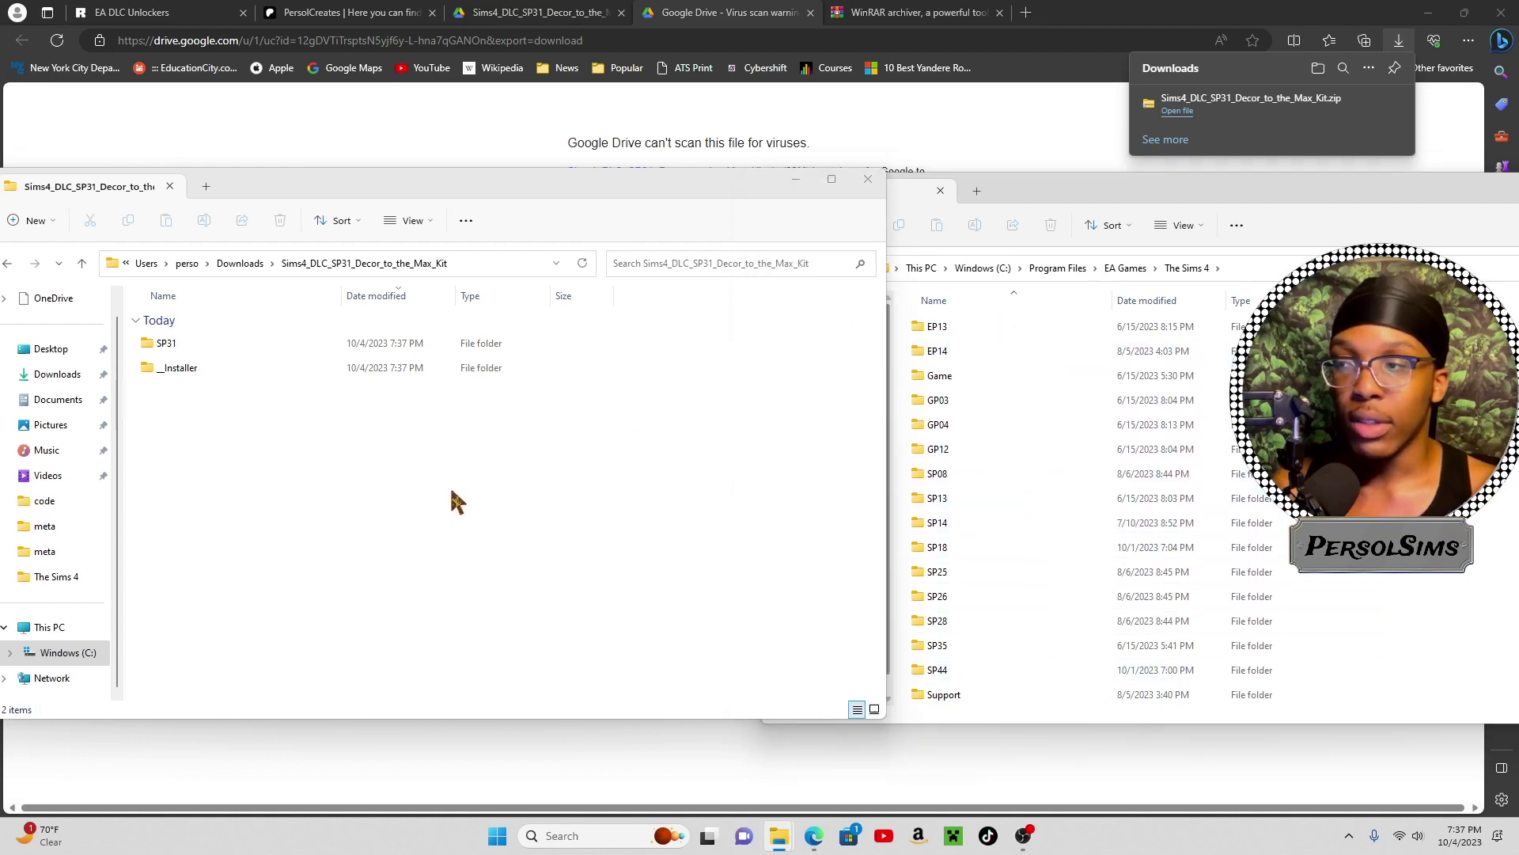
{"action": "left_click", "coordinate": [273, 347]}
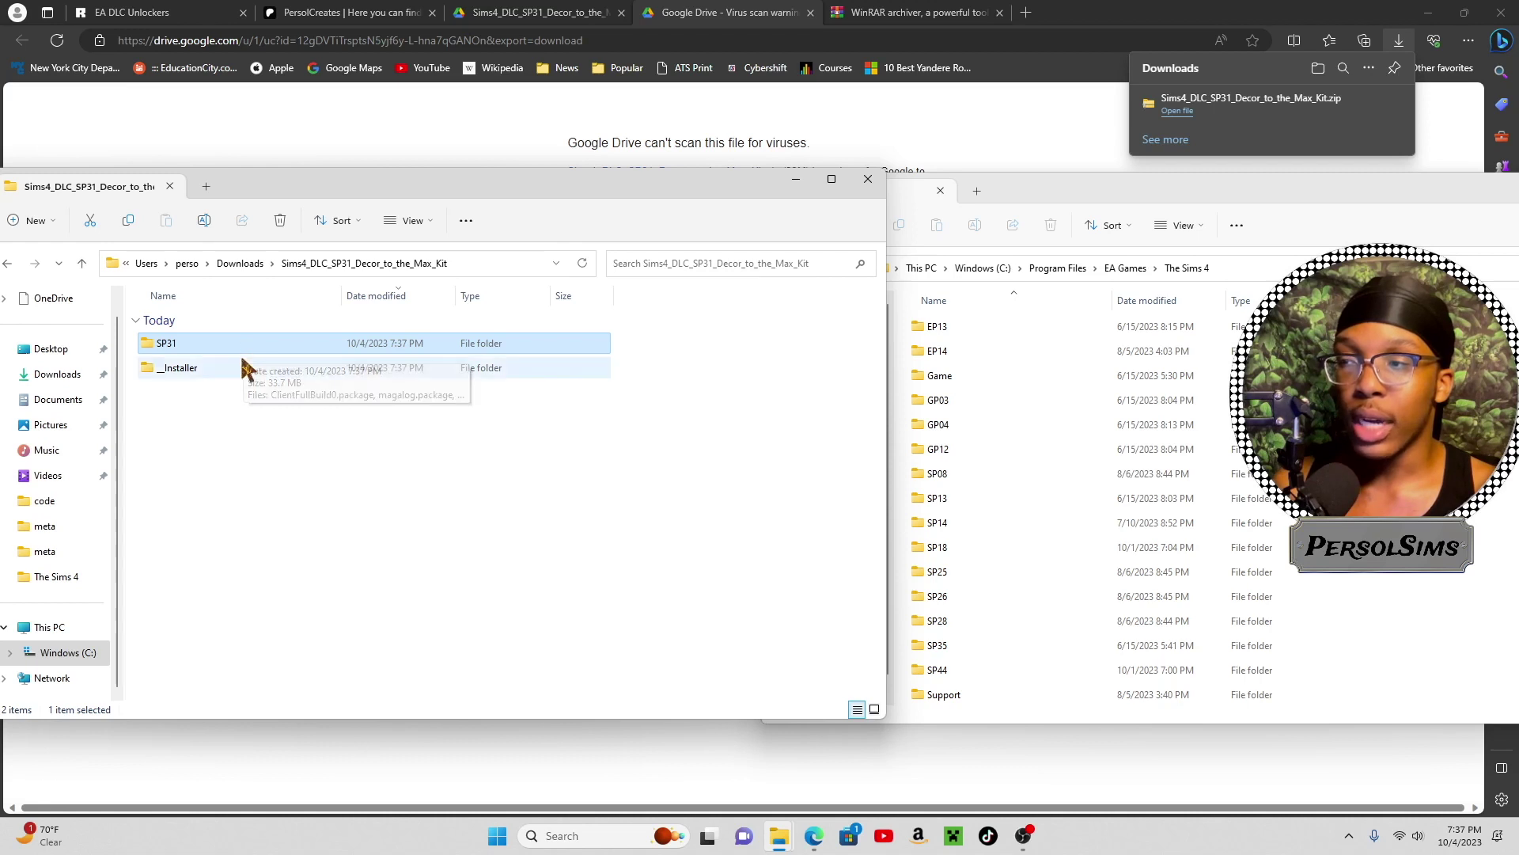
{"action": "scroll", "coordinate": [1090, 445], "scroll_direction": "up", "scroll_amount": 4}
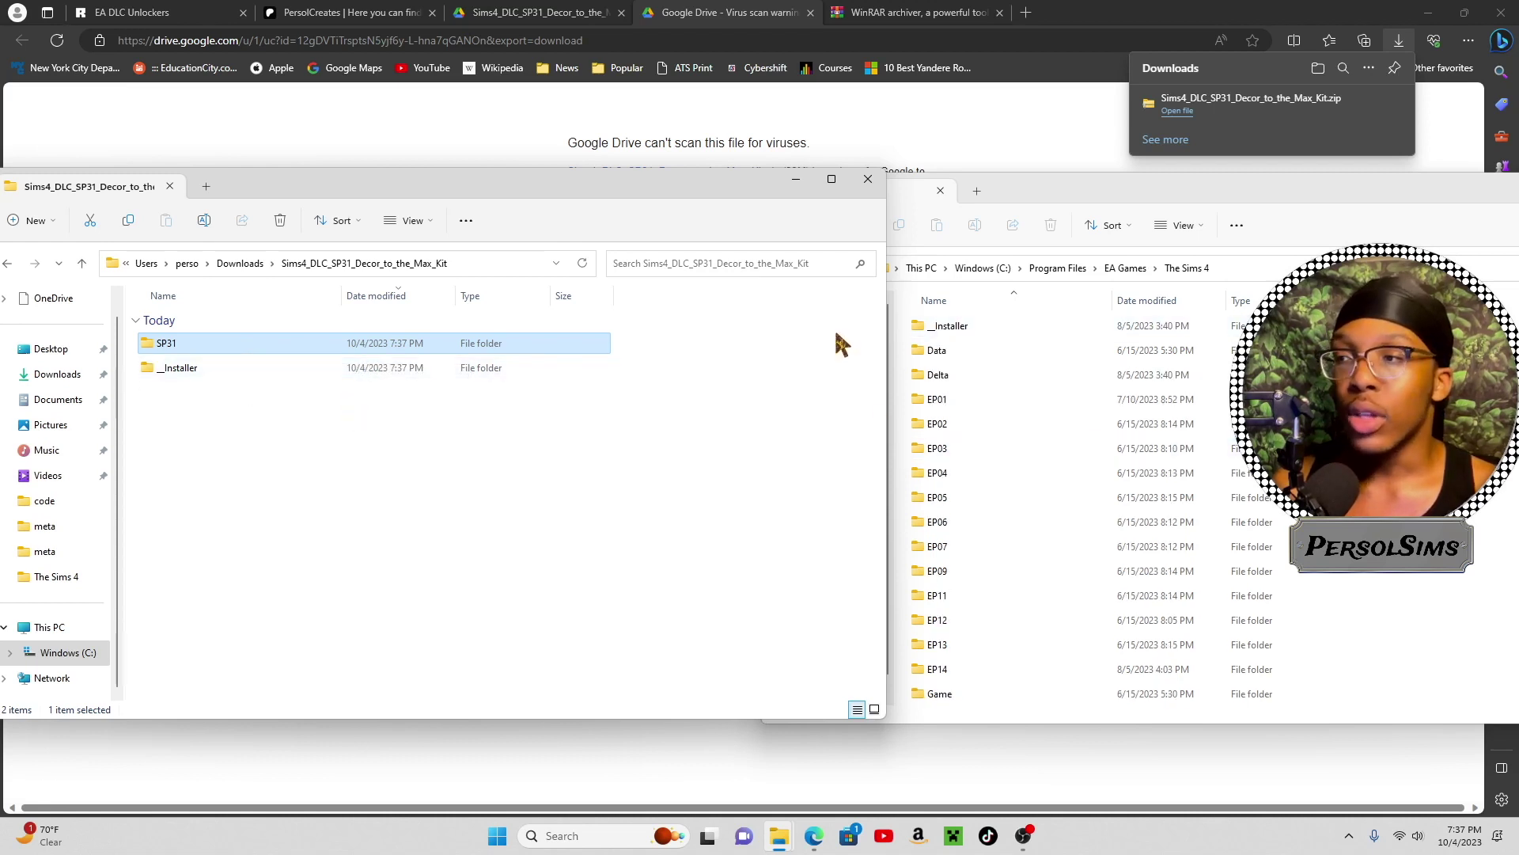
{"action": "left_click_drag", "start_coordinate": [308, 354], "coordinate": [1298, 444]}
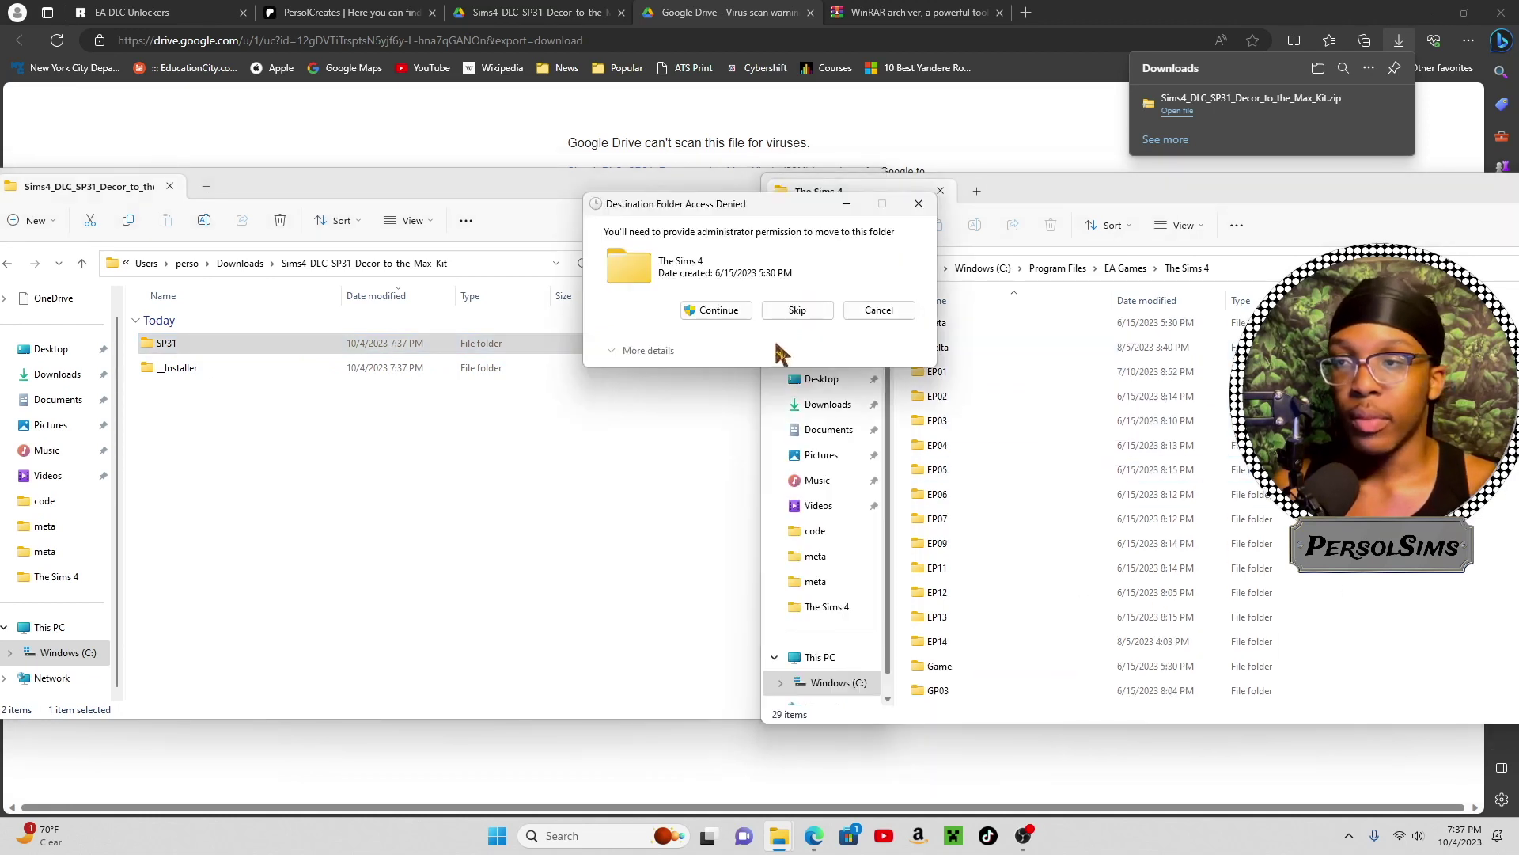
{"action": "left_click", "coordinate": [711, 313]}
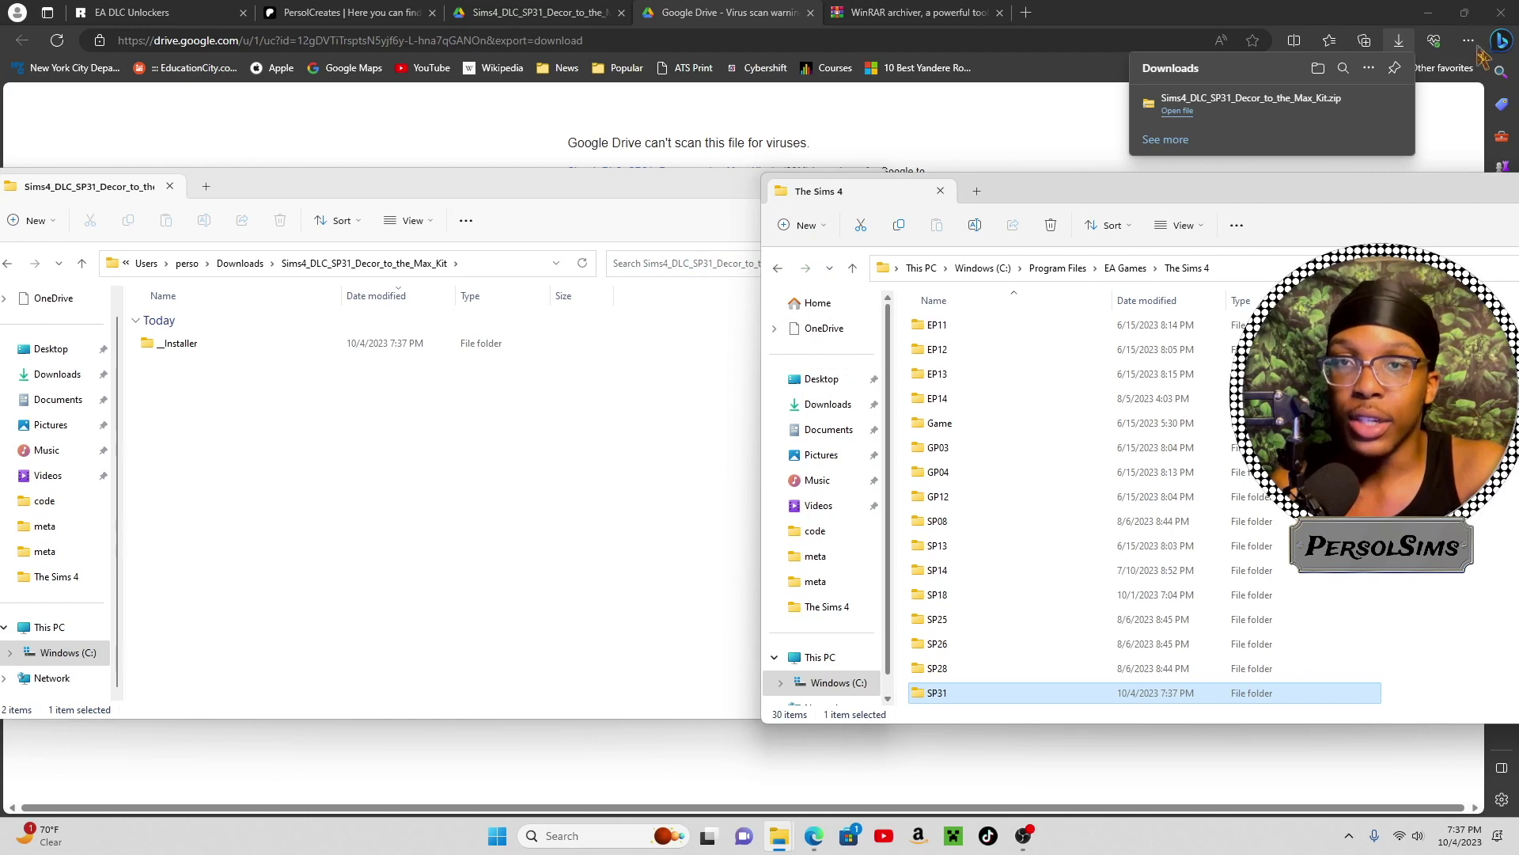
{"action": "left_click", "coordinate": [1504, 11]}
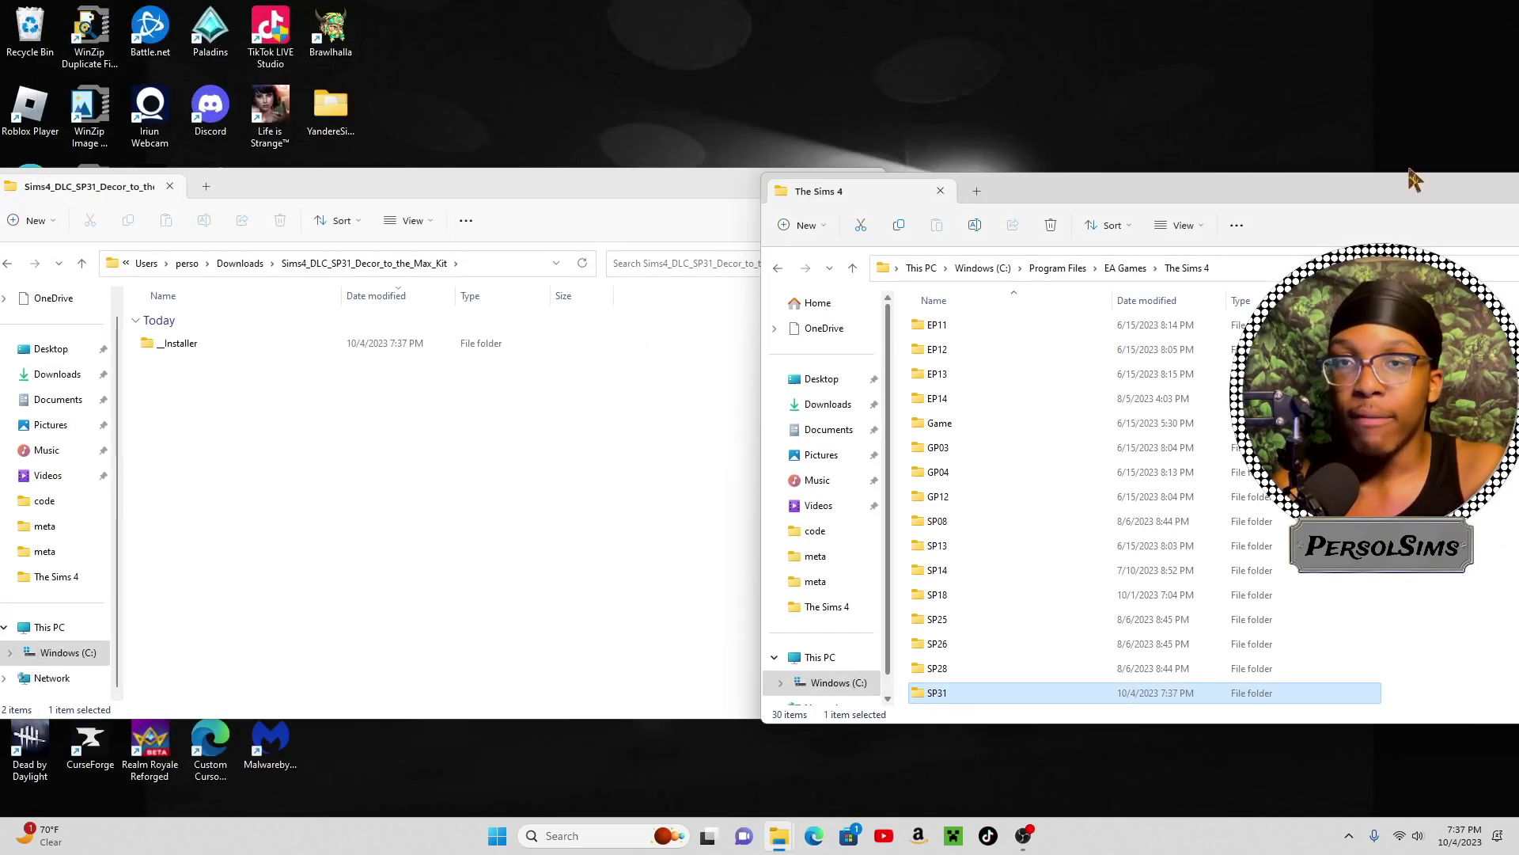
- Close both Explorer windows, launch the EA app, and dismiss the DLC Unlocker config notice
{"action": "left_click_drag", "start_coordinate": [1397, 190], "coordinate": [1044, 186]}
{"action": "left_click", "coordinate": [1283, 180]}
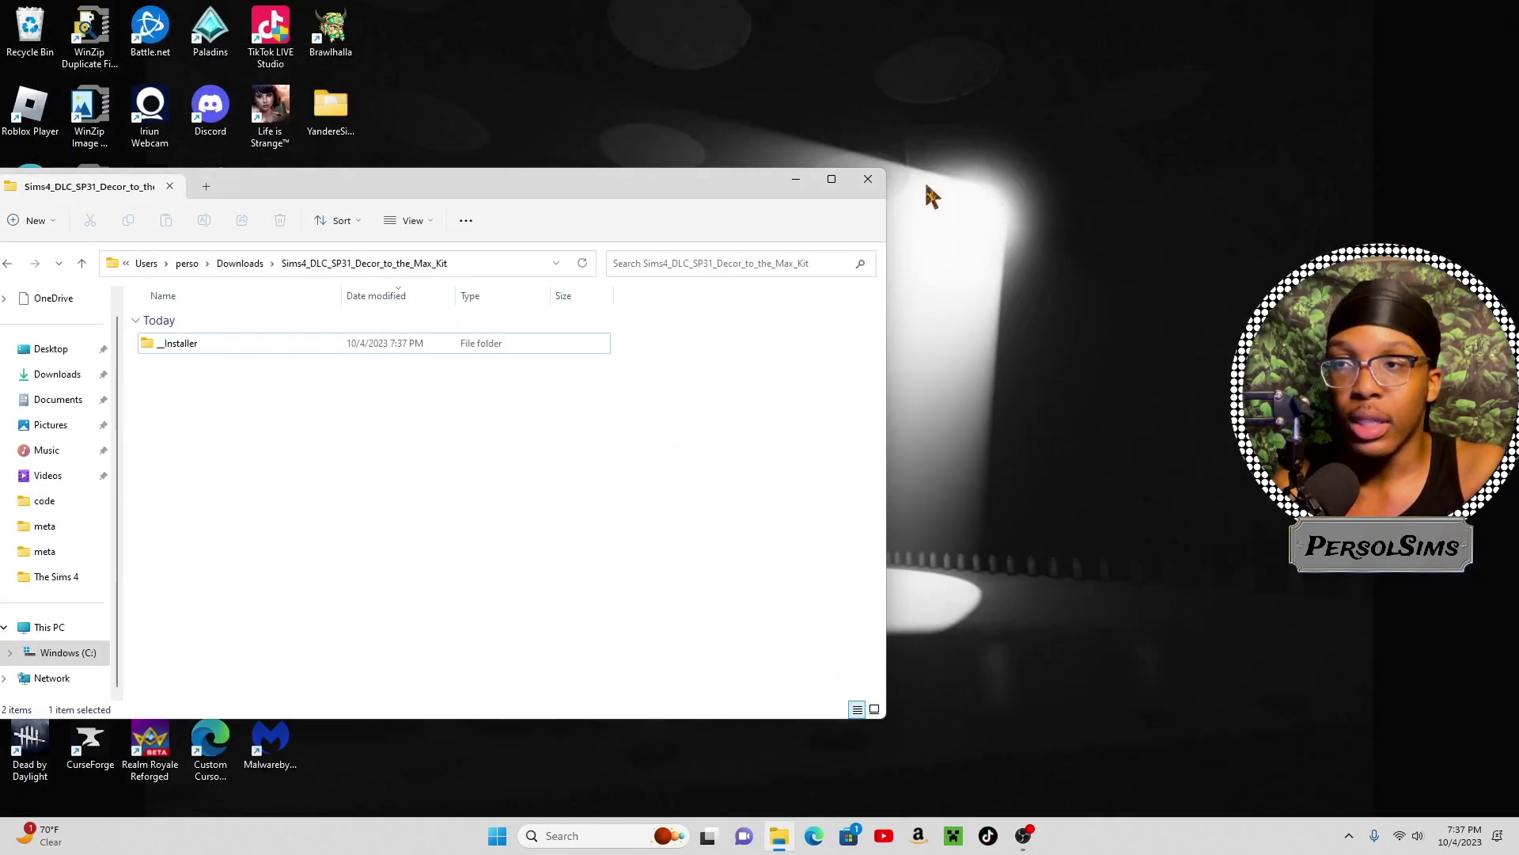
{"action": "left_click", "coordinate": [868, 180]}
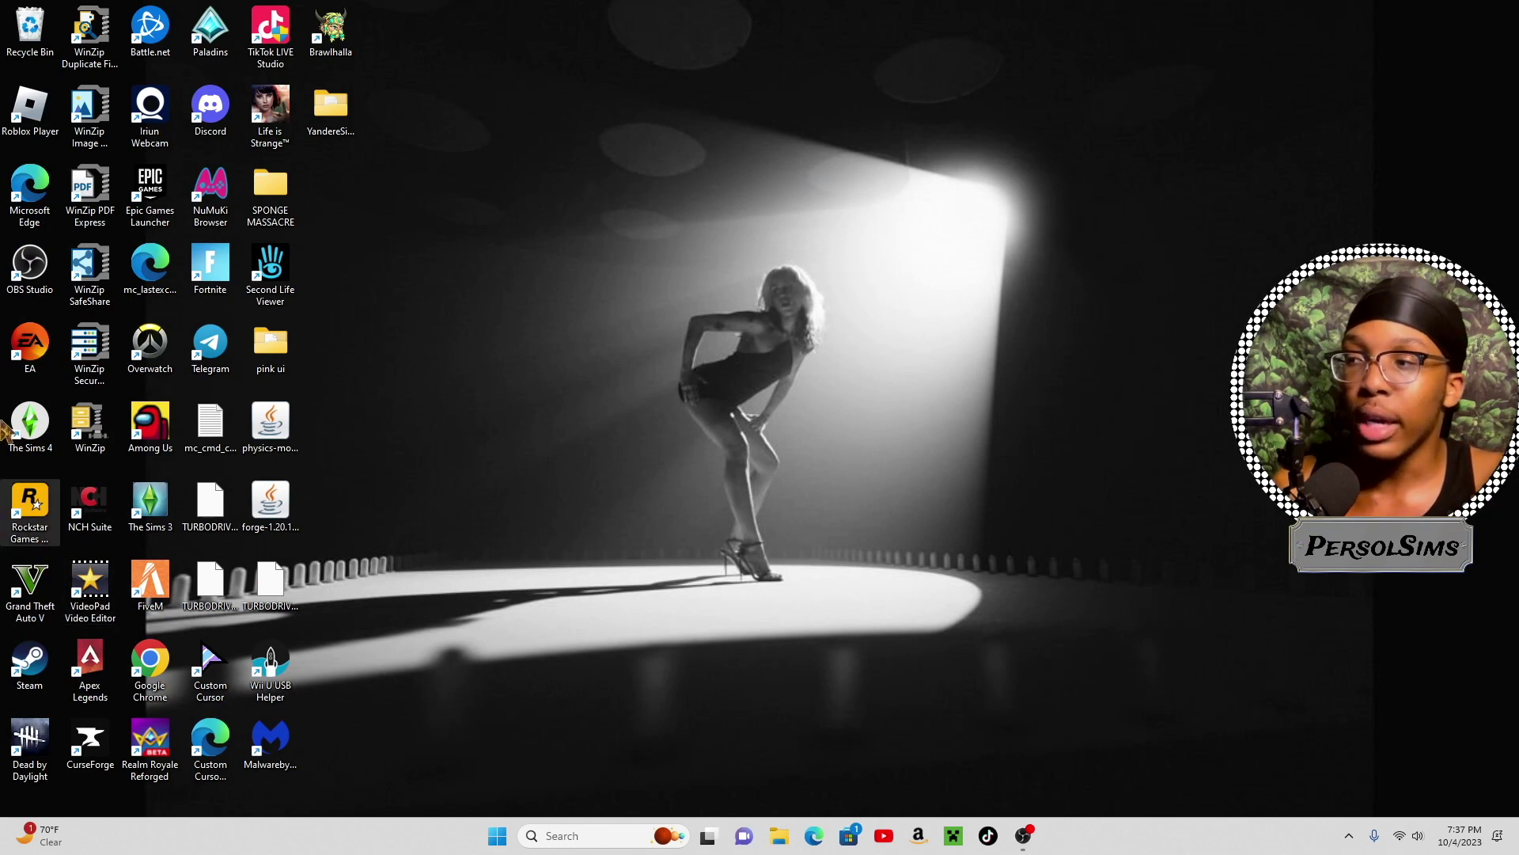
{"action": "double_click", "coordinate": [40, 346]}
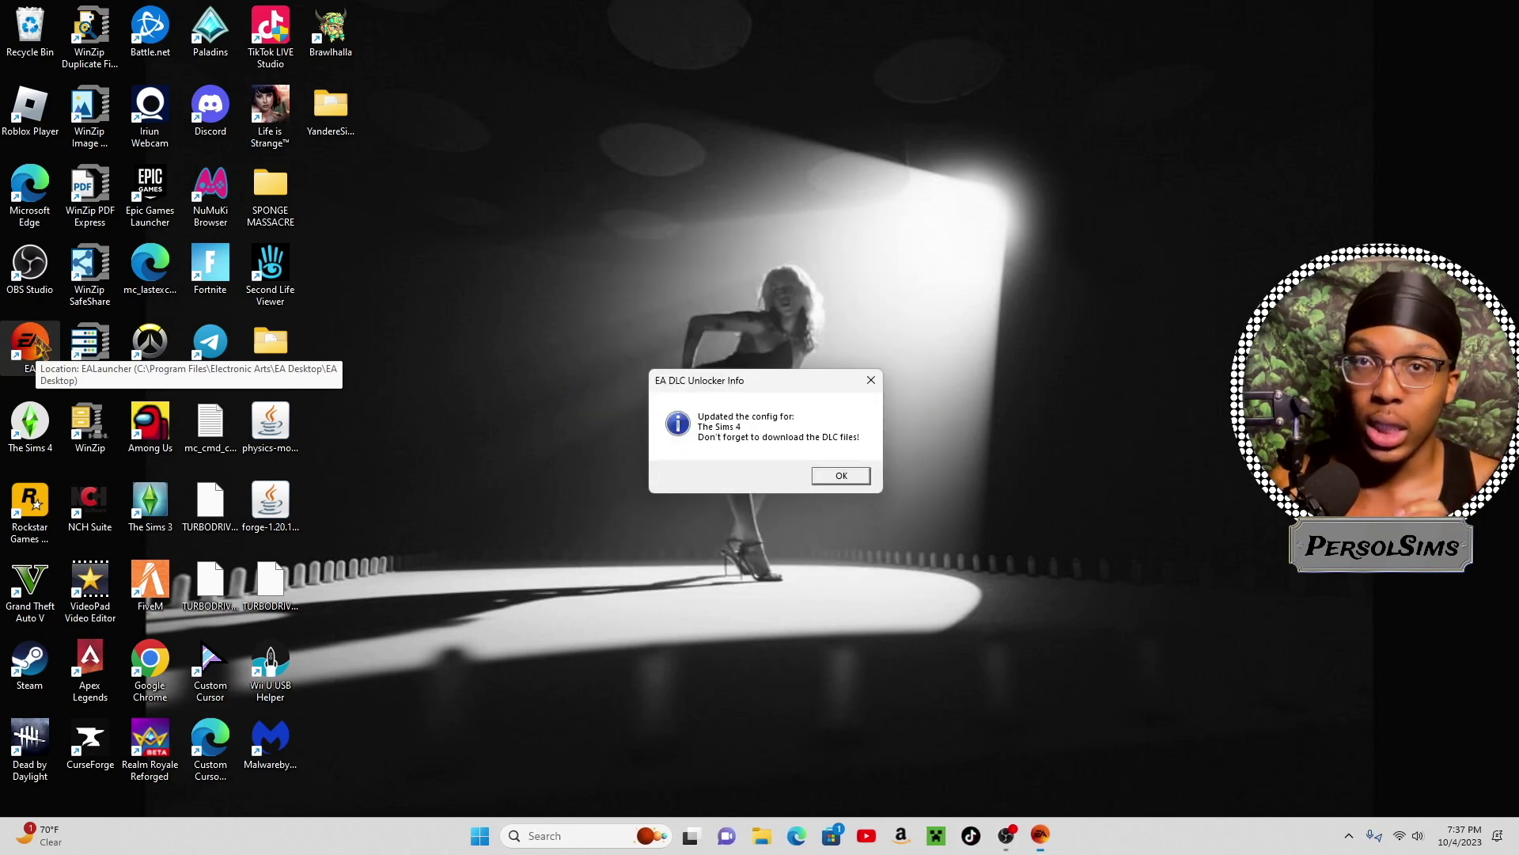
{"action": "left_click", "coordinate": [827, 476]}
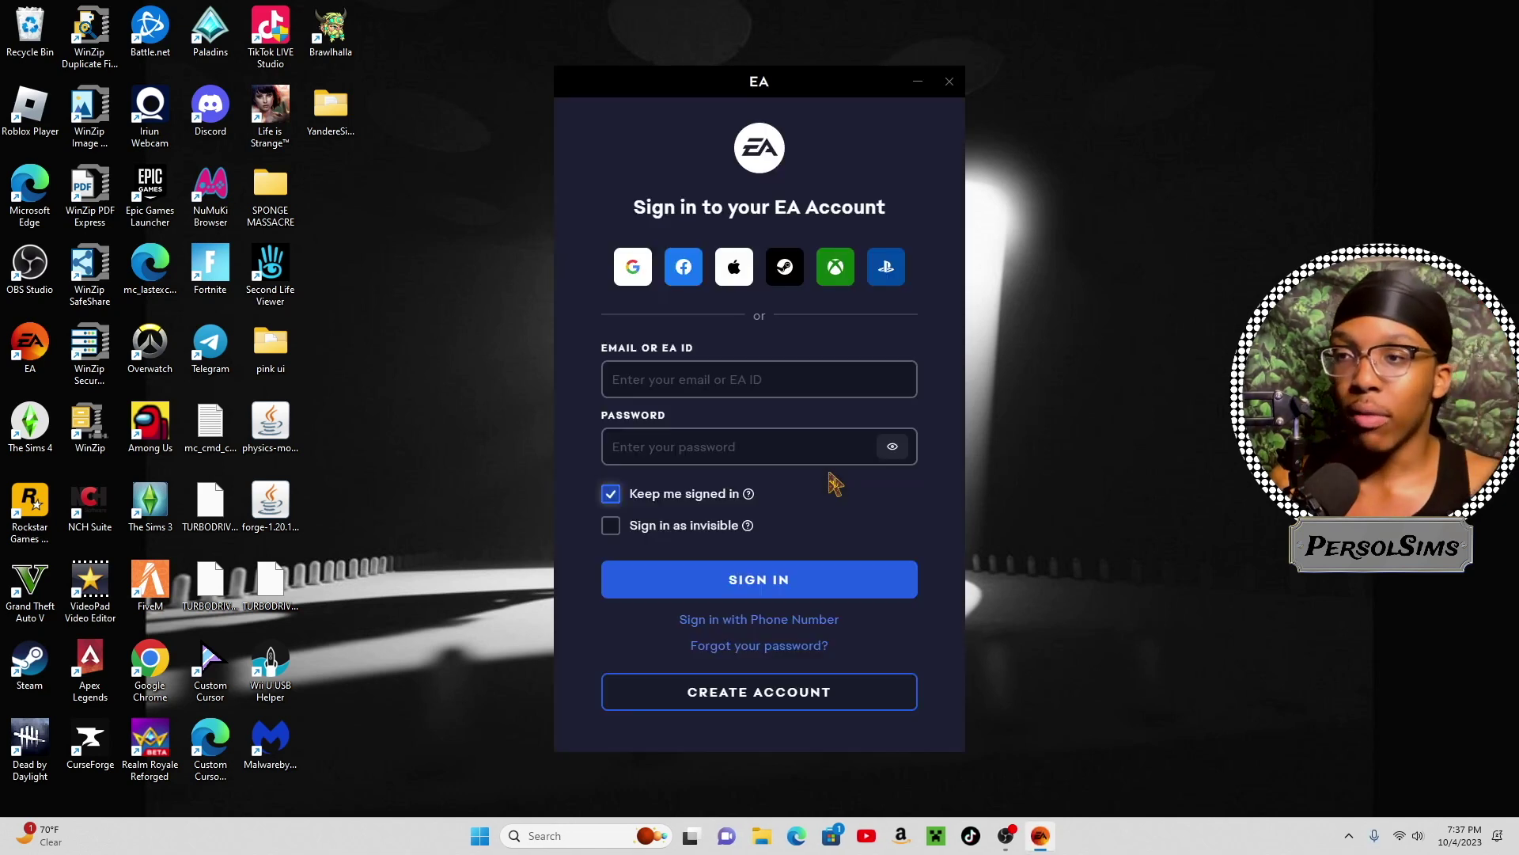
- Sign in to the EA app with the account e-mail and password
{"action": "left_click", "coordinate": [777, 372]}
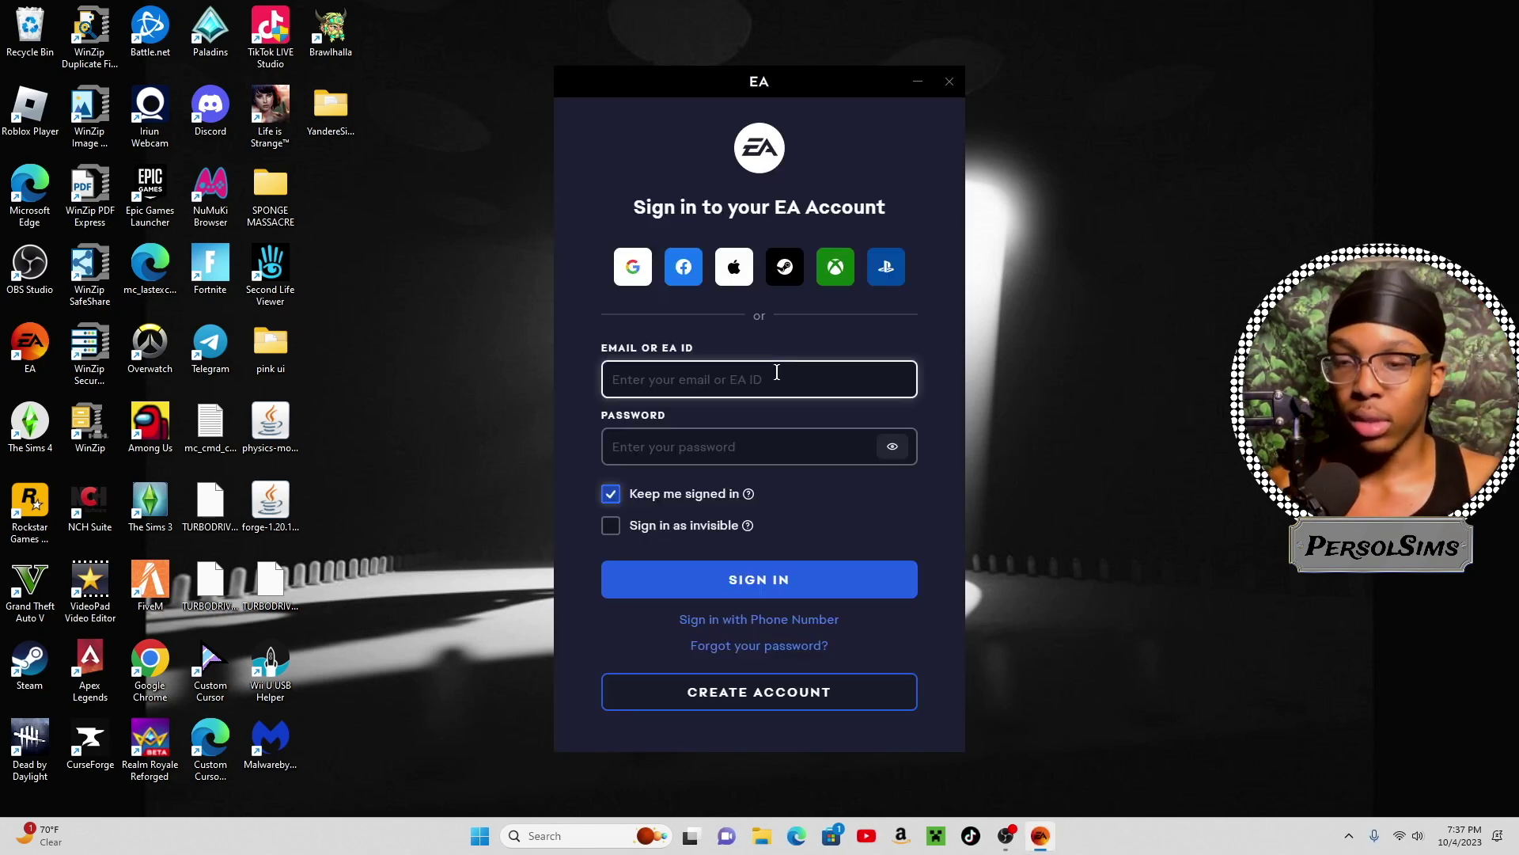
{"action": "key", "text": "ctrl+v"}
{"action": "left_click", "coordinate": [773, 440]}
{"action": "type", "text": "••"}
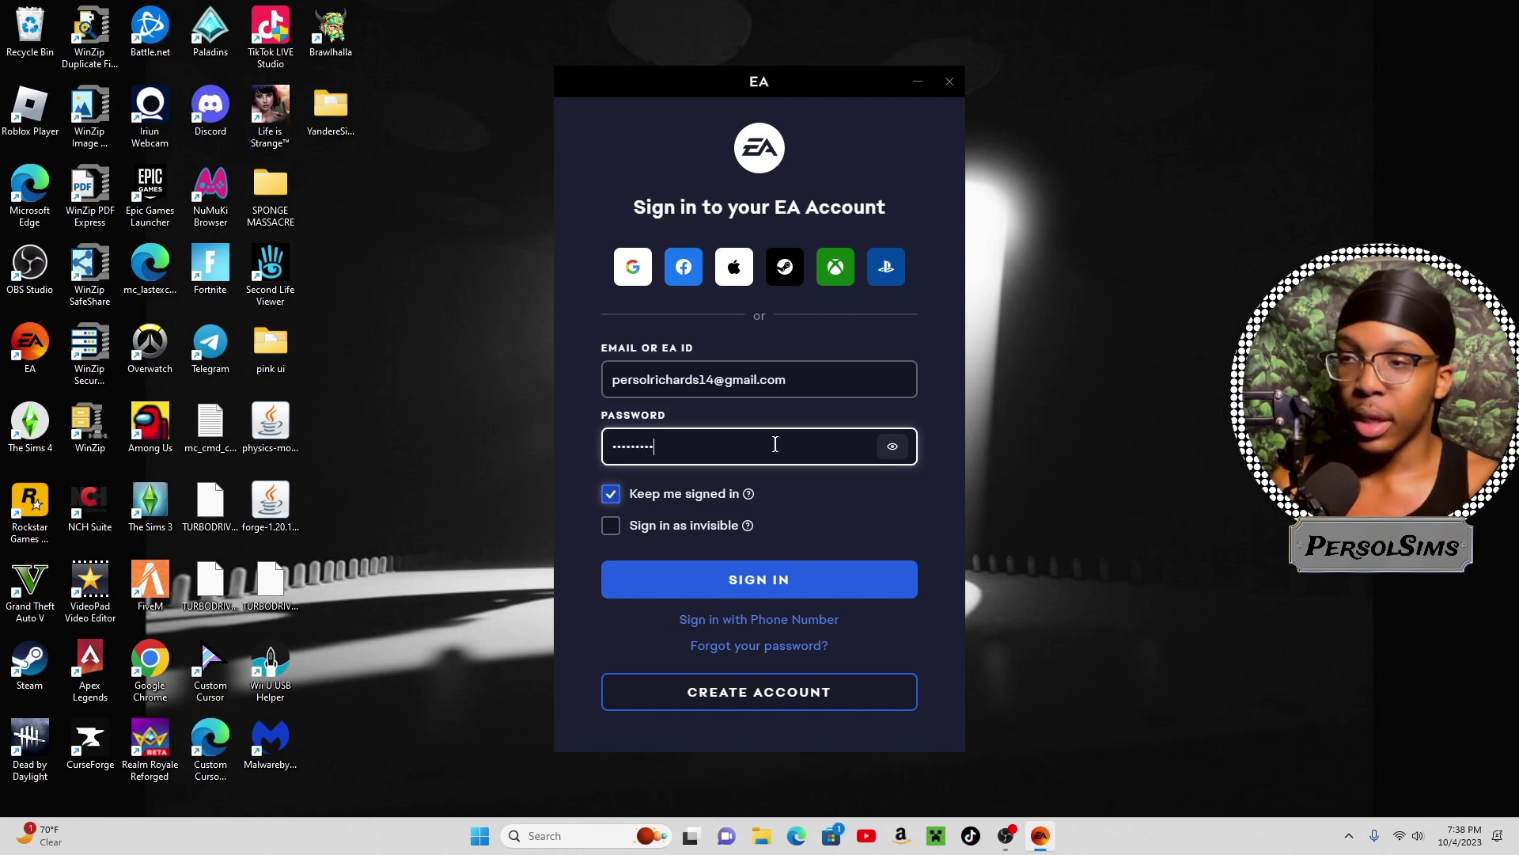
{"action": "type", "text": "•••••••"}
{"action": "key", "text": "Return"}
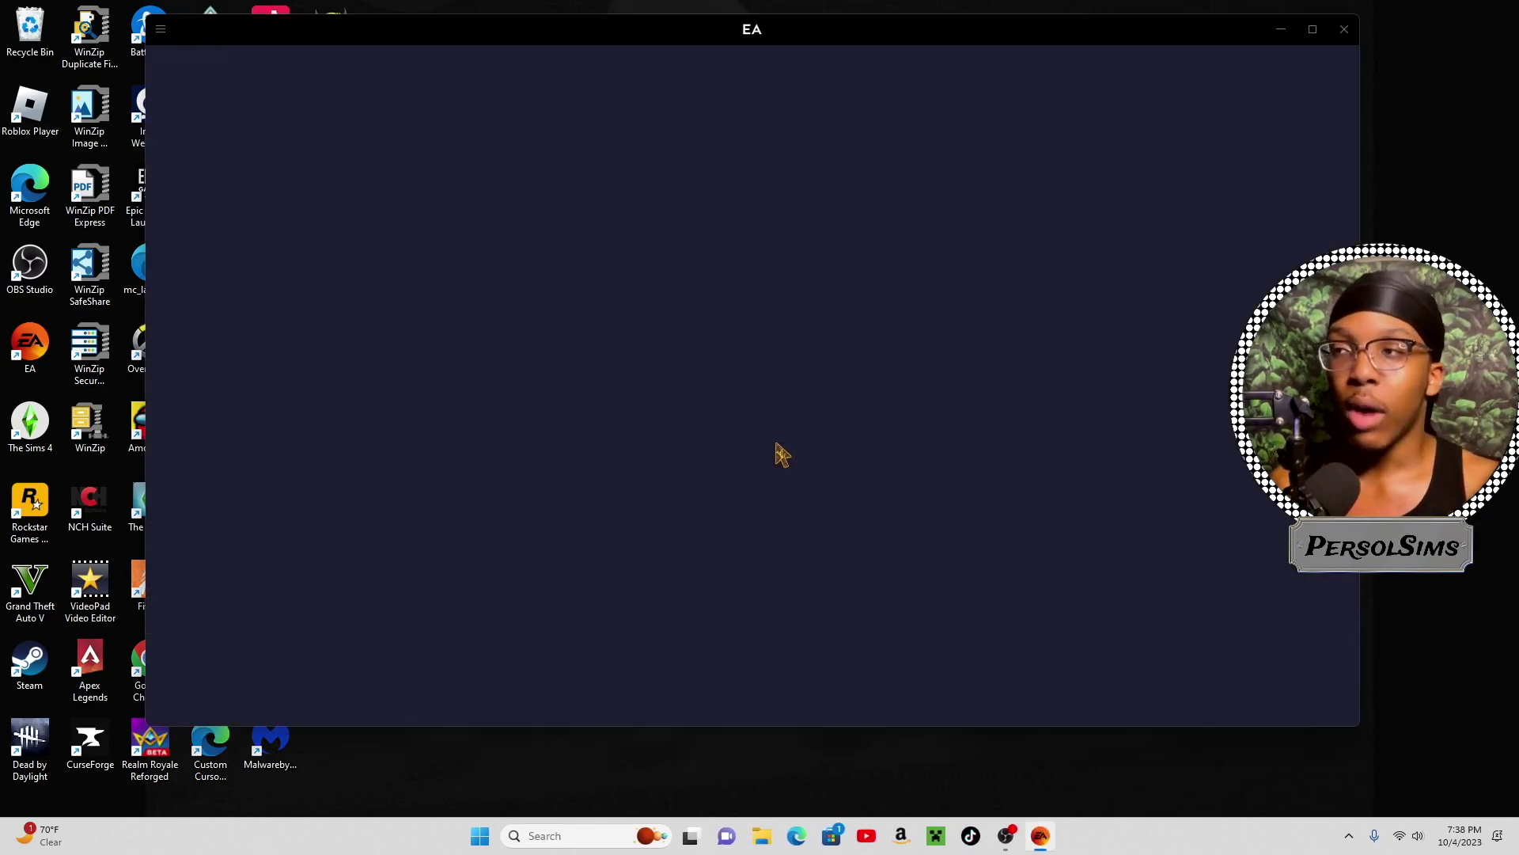
- Switch the EA app to offline mode from its main menu, confirm, then launch The Sims 4
{"action": "left_click", "coordinate": [162, 31]}
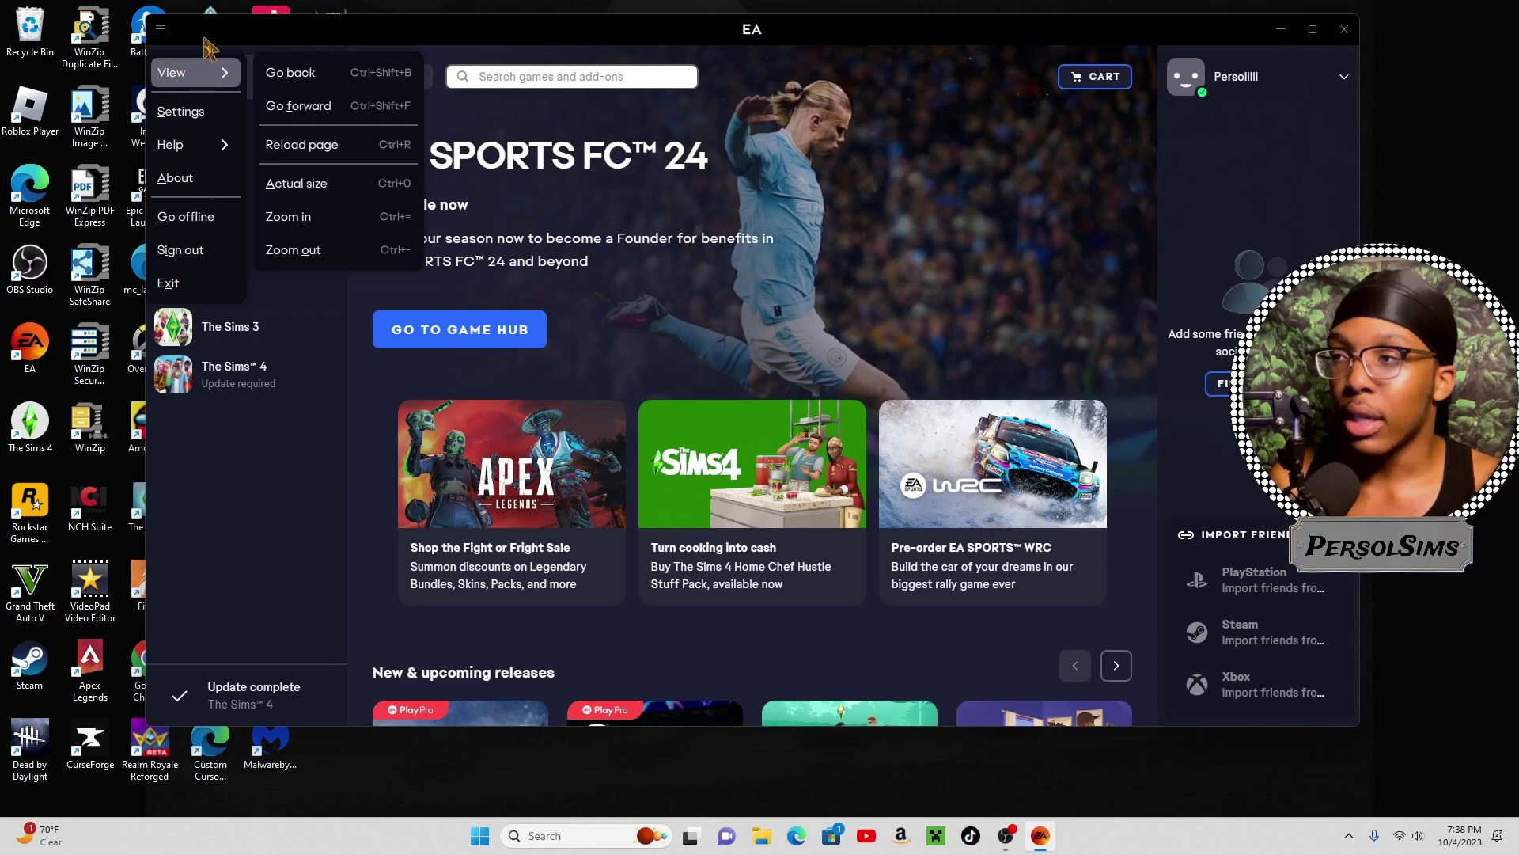
{"action": "left_click", "coordinate": [162, 32]}
{"action": "left_click", "coordinate": [161, 32]}
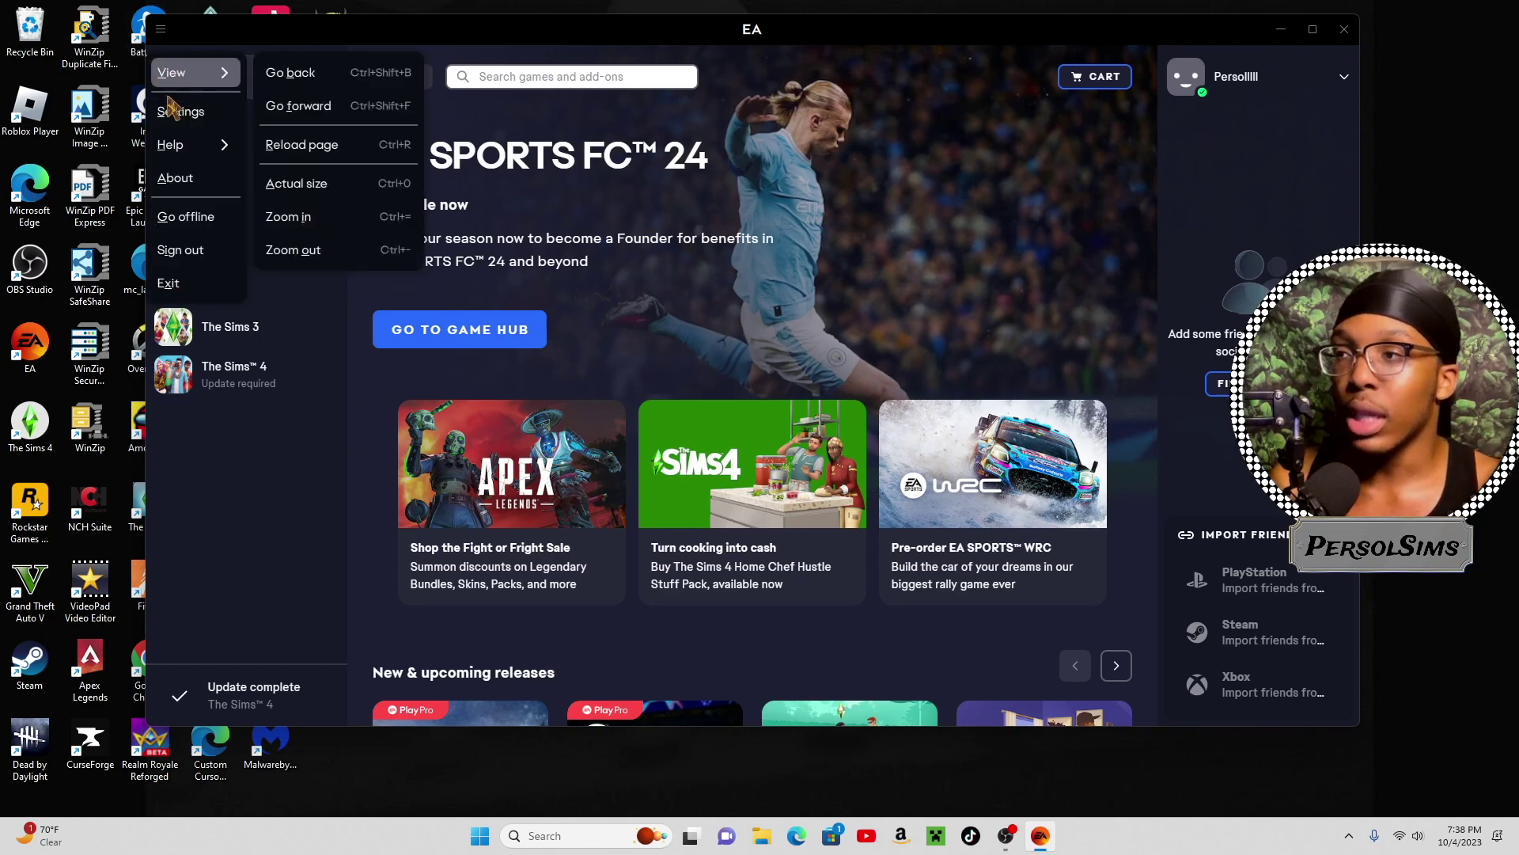
{"action": "left_click", "coordinate": [194, 226]}
{"action": "left_click", "coordinate": [843, 436]}
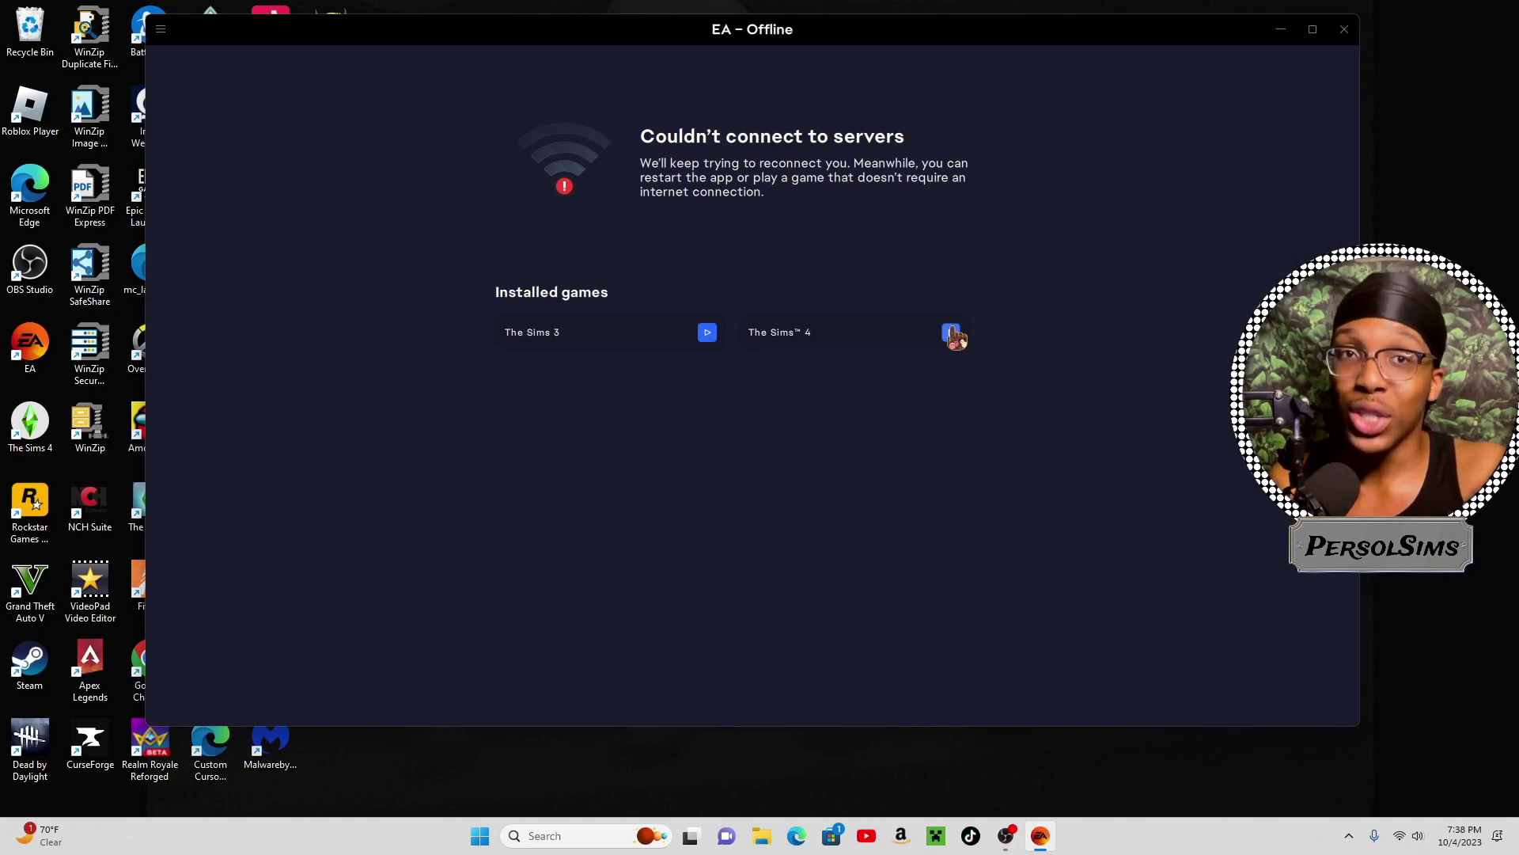
{"action": "left_click", "coordinate": [951, 332]}
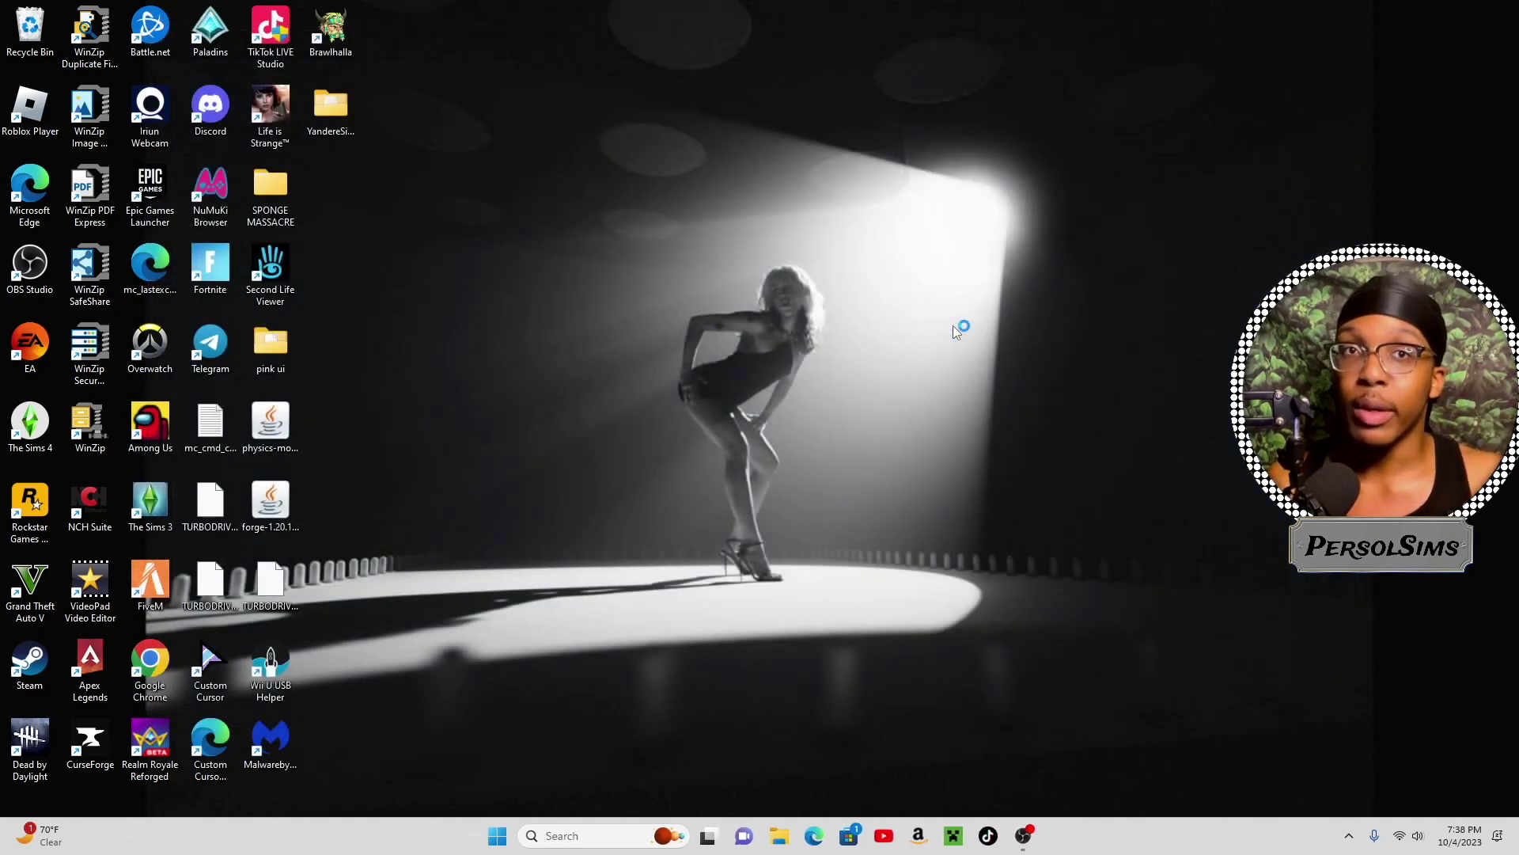